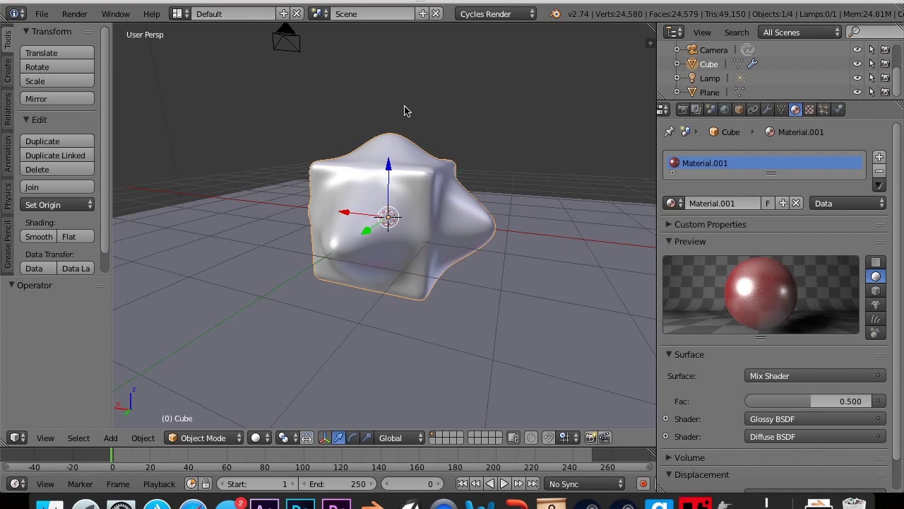
Preview the deformed cube in rendered shading from several angles, and return to solid shading
middle_drag(405, 111, 386, 111)
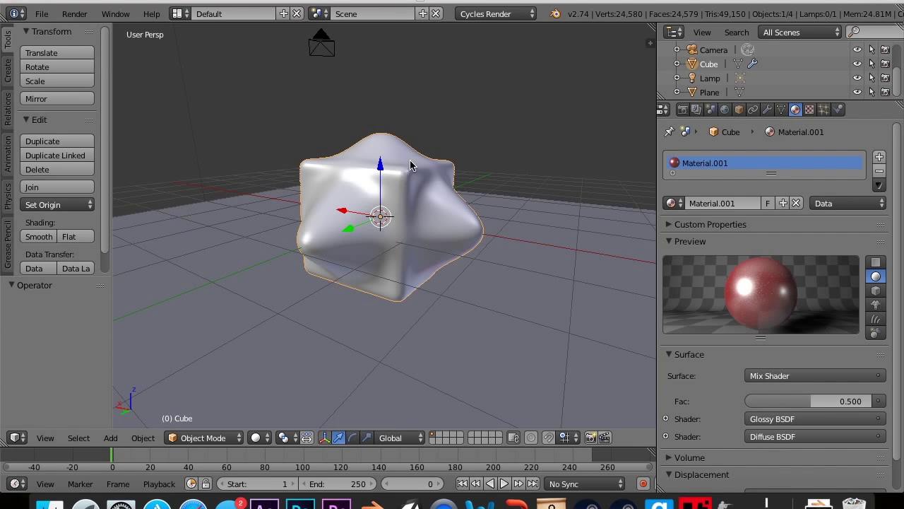
mouse_move(411, 159)
middle_down()
mouse_move(440, 168)
mouse_move(416, 149)
middle_up()
key(shift+z)
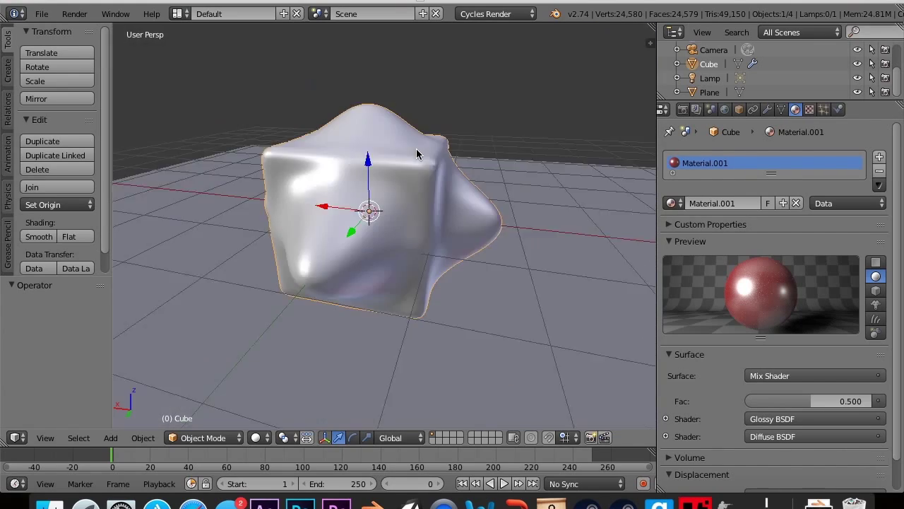
key(shift+z)
scroll(417, 148, up, 1)
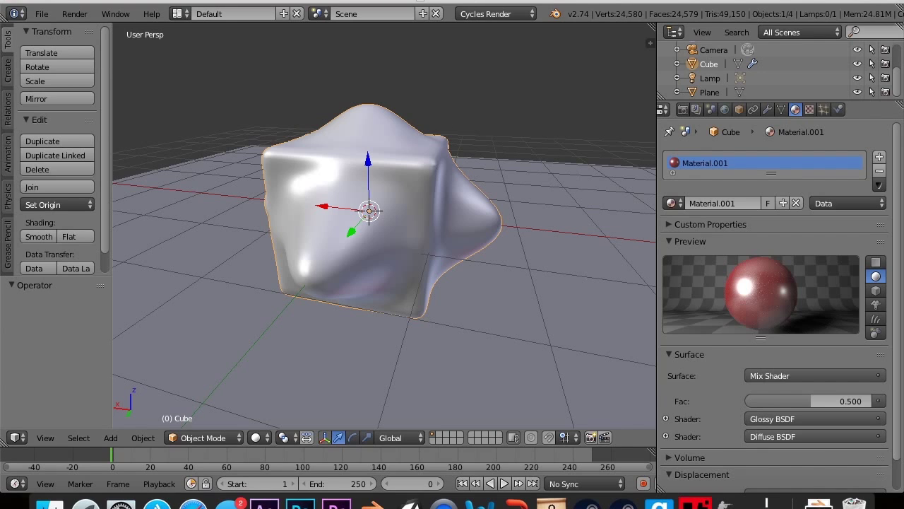
Switch the render engine to Blender Render and back to Cycles Render
click(487, 14)
click(491, 31)
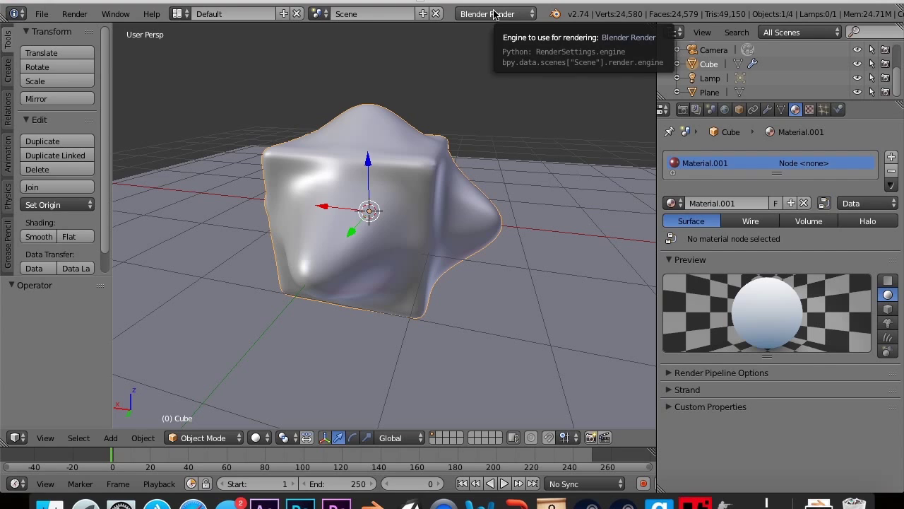
click(493, 13)
click(492, 62)
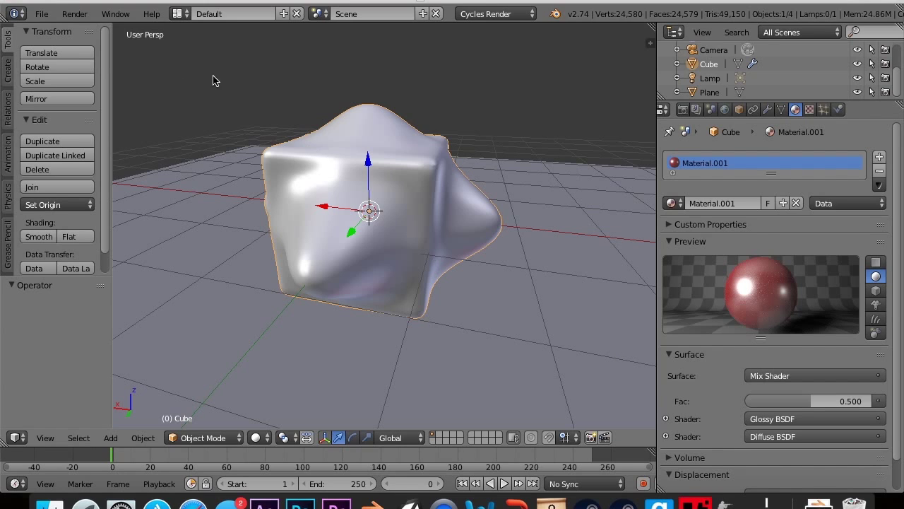
Open the recent file 15-steampunk-copper.blend
click(41, 13)
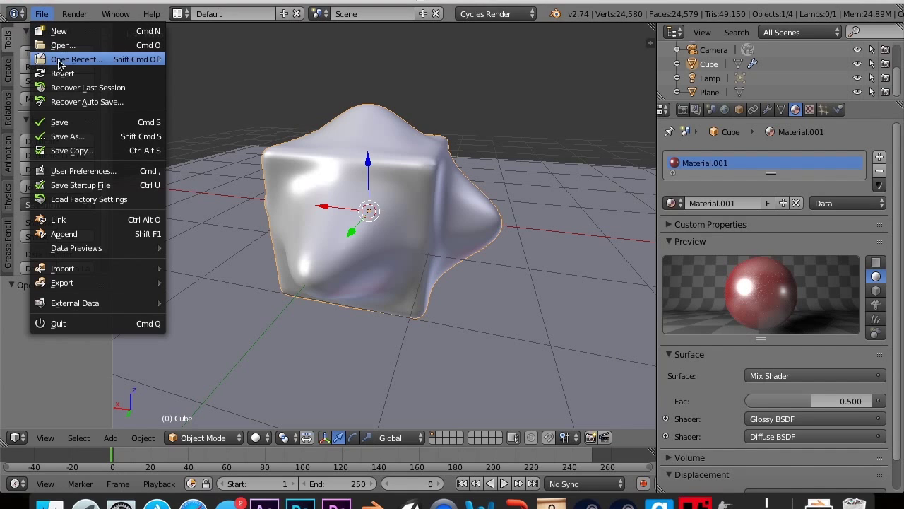
mouse_move(76, 59)
click(246, 87)
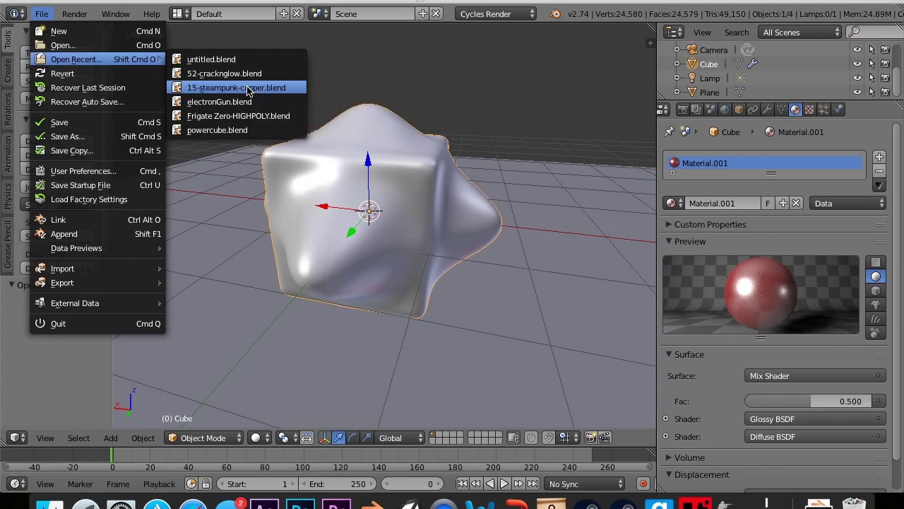
Examine the node network of the BMD_SteampunkCopper_0015 material as a whole and in detail
scroll(467, 166, down, 6)
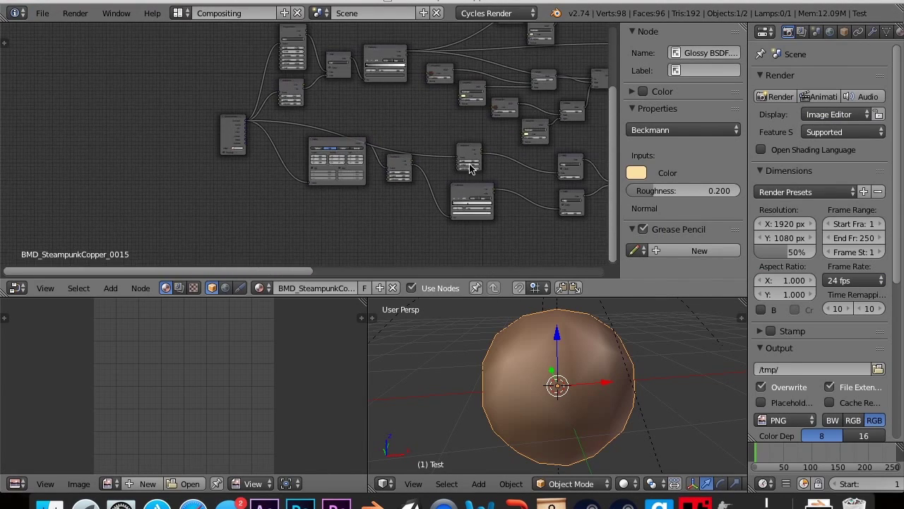
scroll(467, 166, down, 4)
middle_drag(467, 166, 427, 169)
scroll(426, 170, up, 4)
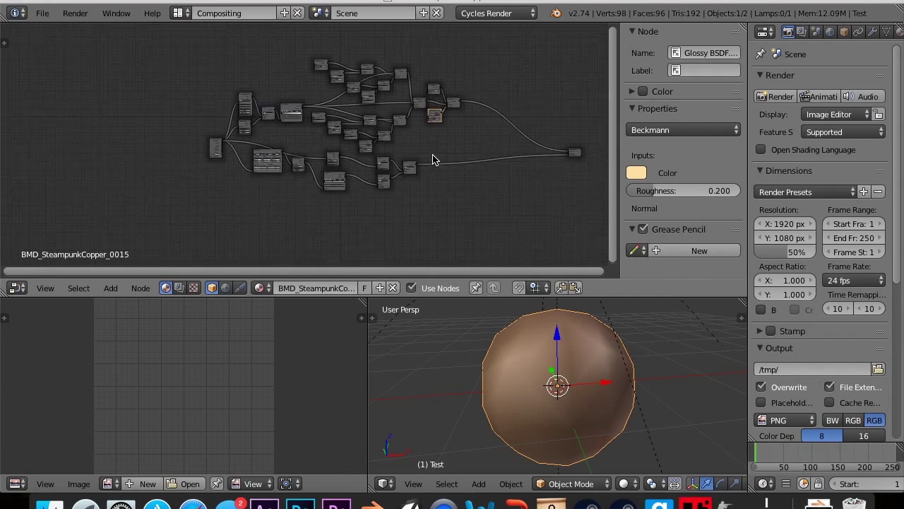
scroll(347, 167, up, 6)
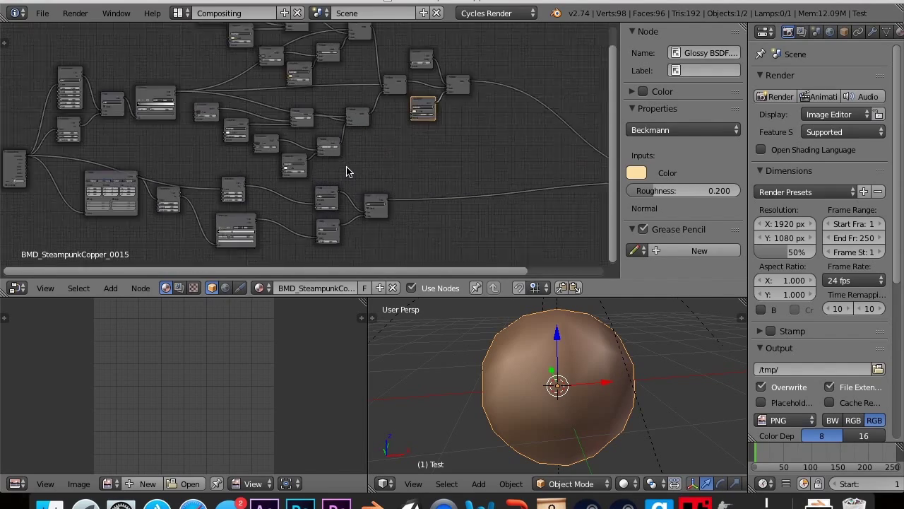
scroll(347, 171, down, 4)
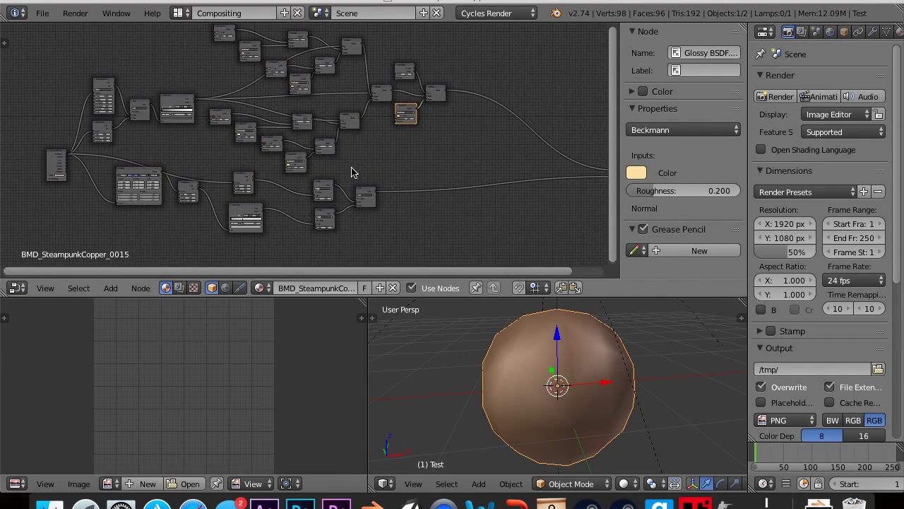
scroll(410, 201, up, 2)
scroll(292, 96, down, 2)
scroll(434, 236, up, 1)
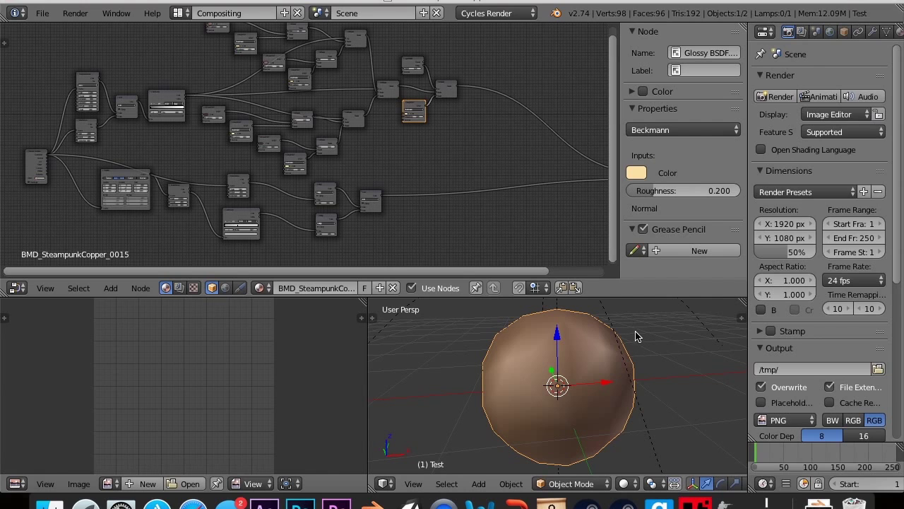
Preview the copper sphere in rendered shading and inspect its surface up close
key(shift+z)
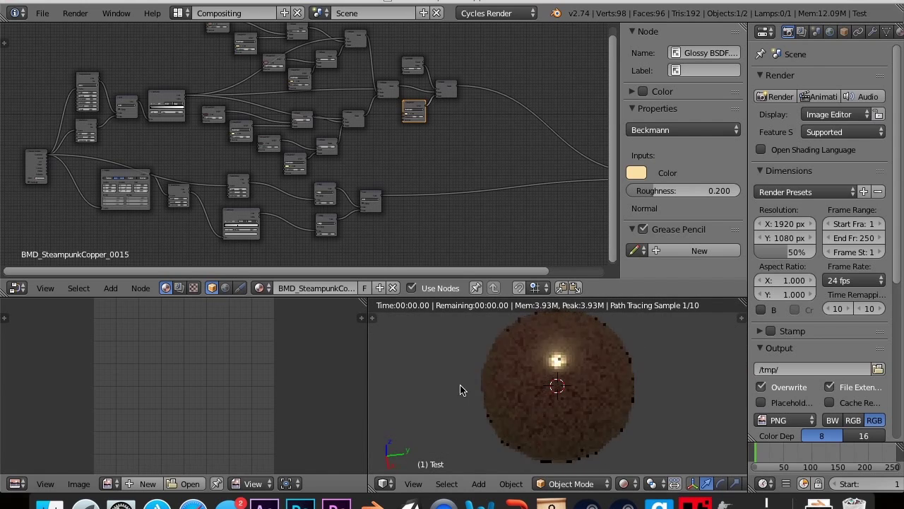
middle_drag(461, 390, 586, 361)
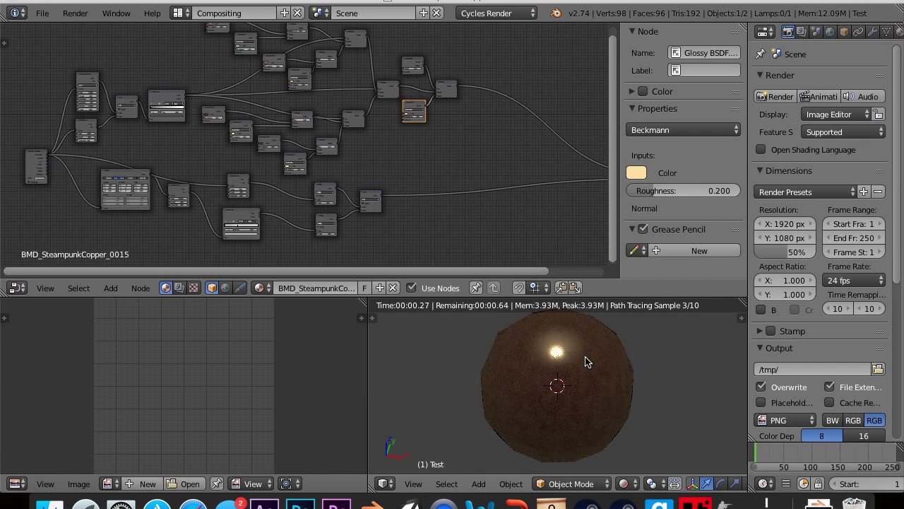
scroll(585, 360, up, 4)
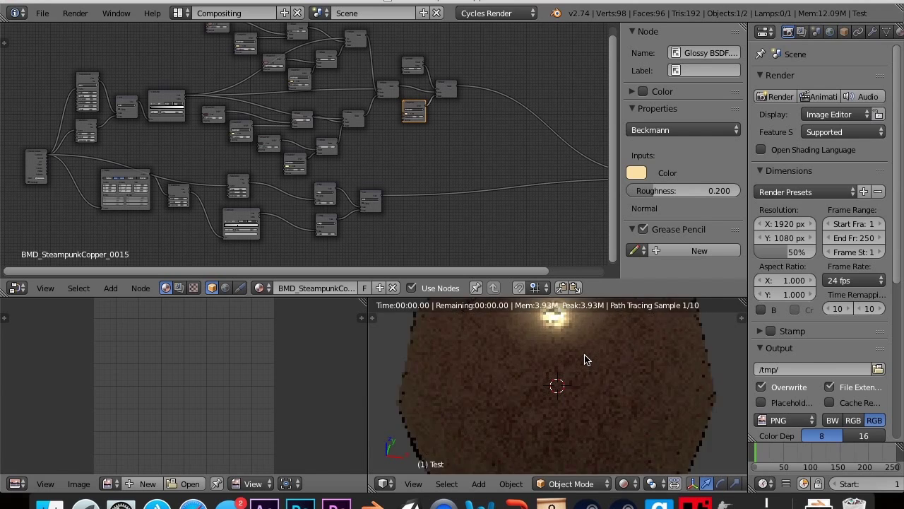
scroll(584, 360, up, 2)
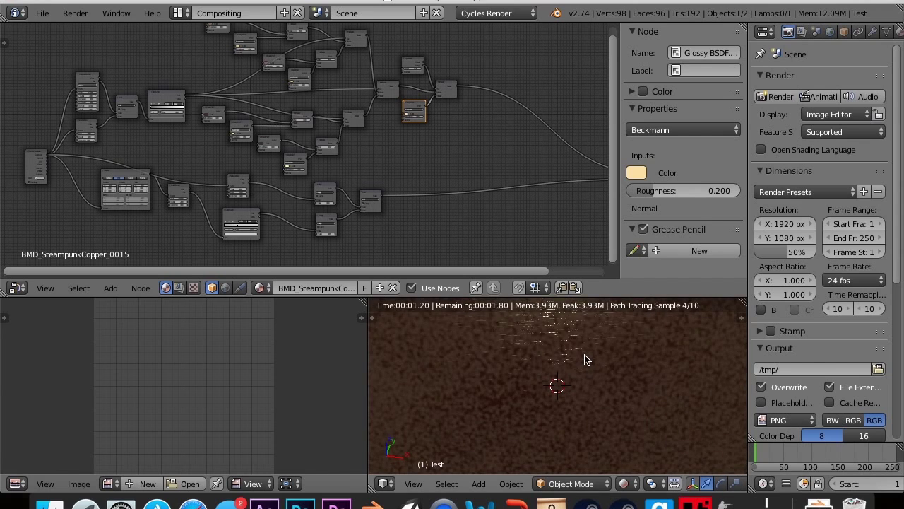
scroll(585, 359, down, 3)
middle_drag(574, 365, 553, 348)
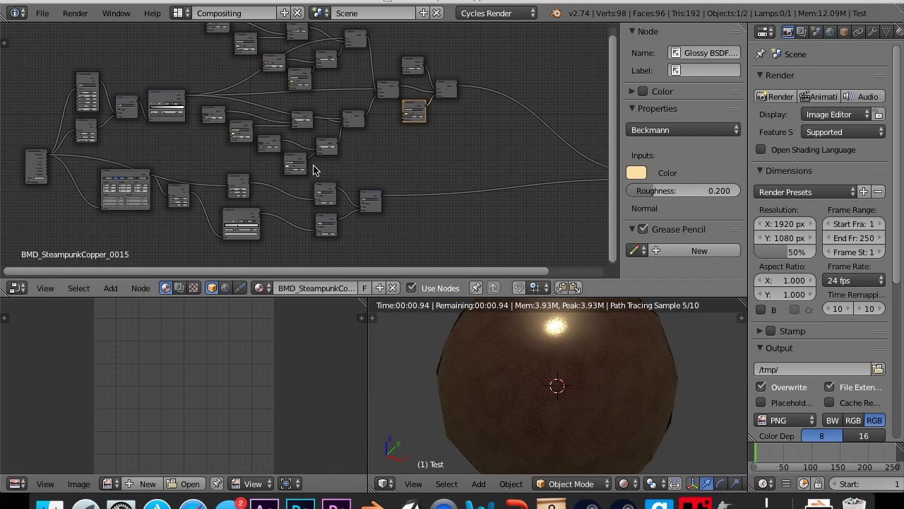
Open the recent file 52-cracknglow.blend
click(42, 13)
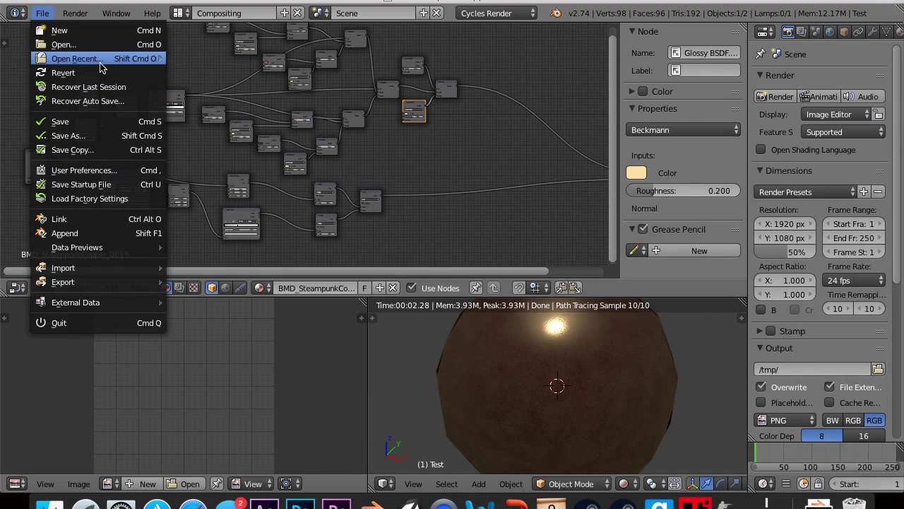
mouse_move(132, 60)
click(205, 89)
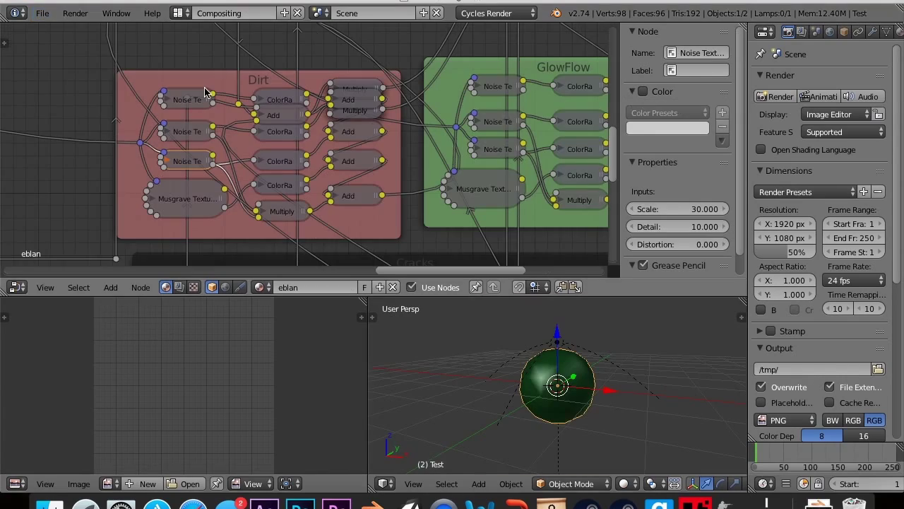
Examine the full node network of the eblan material and preview the sphere in rendered shading
scroll(291, 124, down, 5)
scroll(289, 129, down, 4)
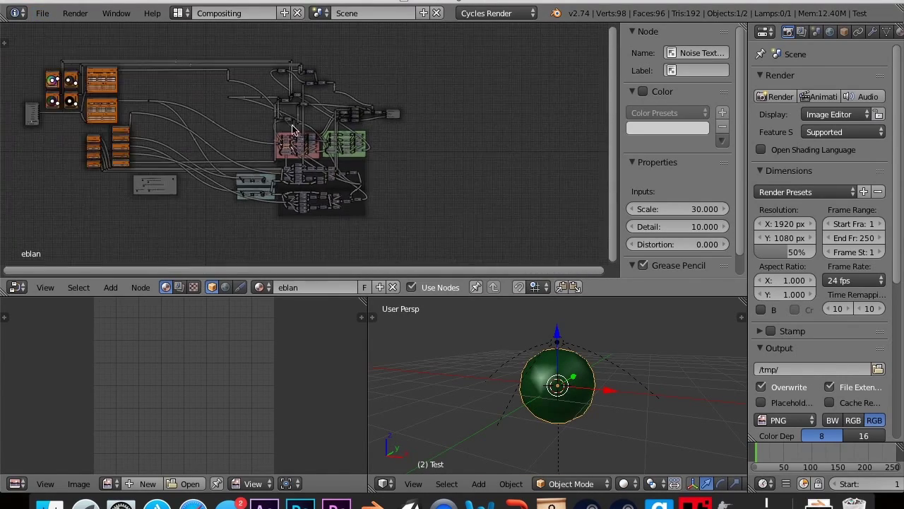
scroll(283, 120, up, 2)
scroll(281, 117, up, 1)
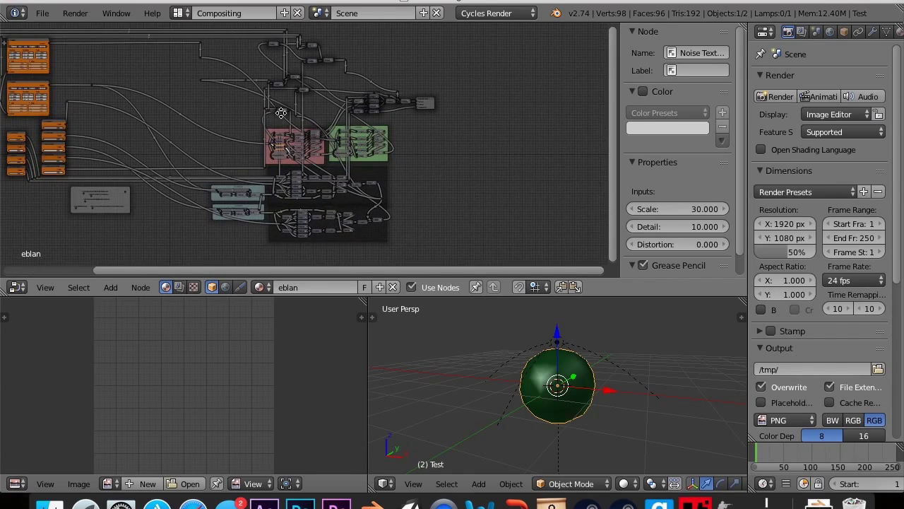
middle_drag(282, 118, 397, 123)
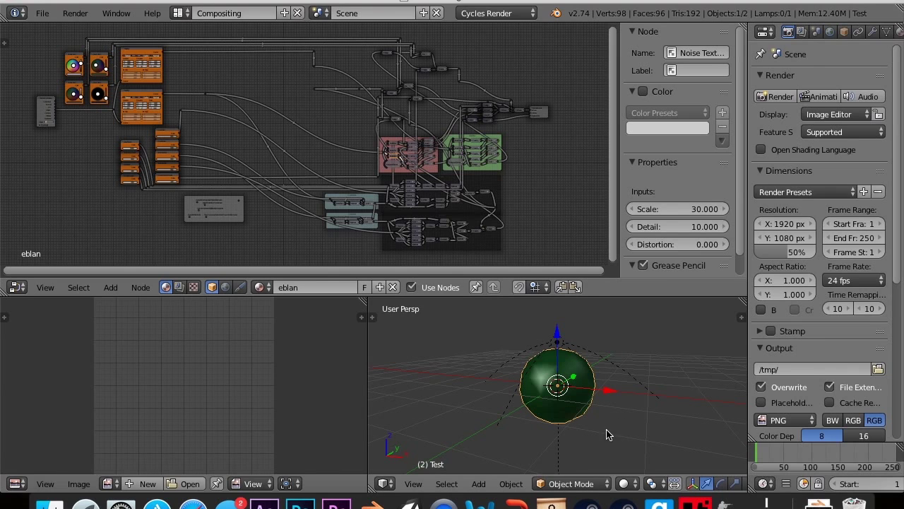
key(shift+z)
scroll(560, 438, up, 5)
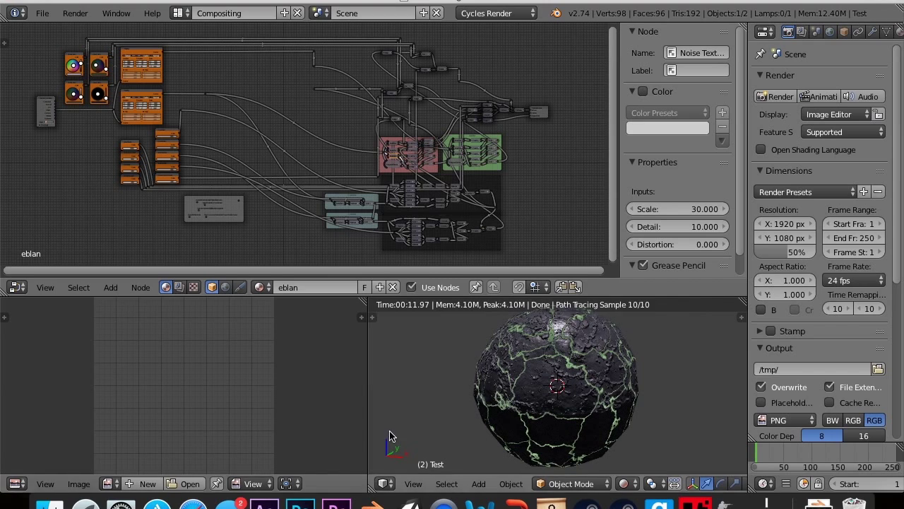
Reopen the recent file untitled.blend
click(42, 12)
mouse_move(75, 58)
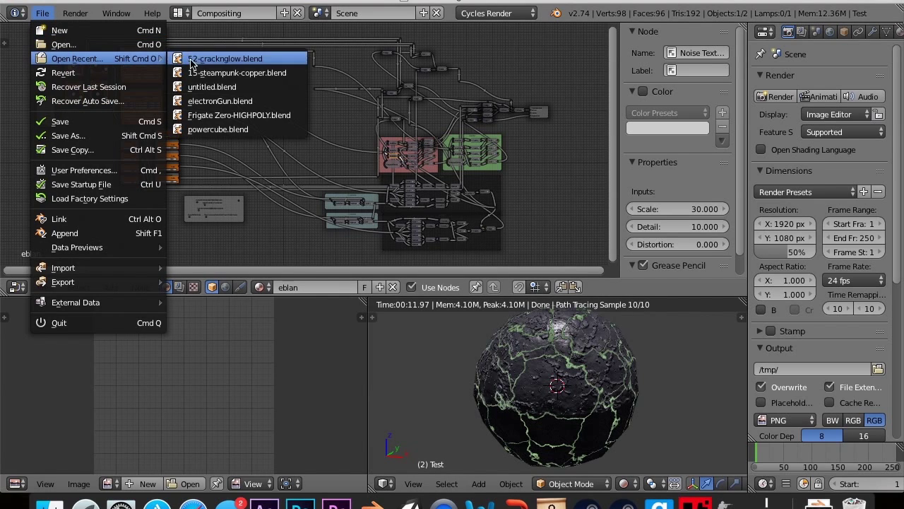
click(211, 86)
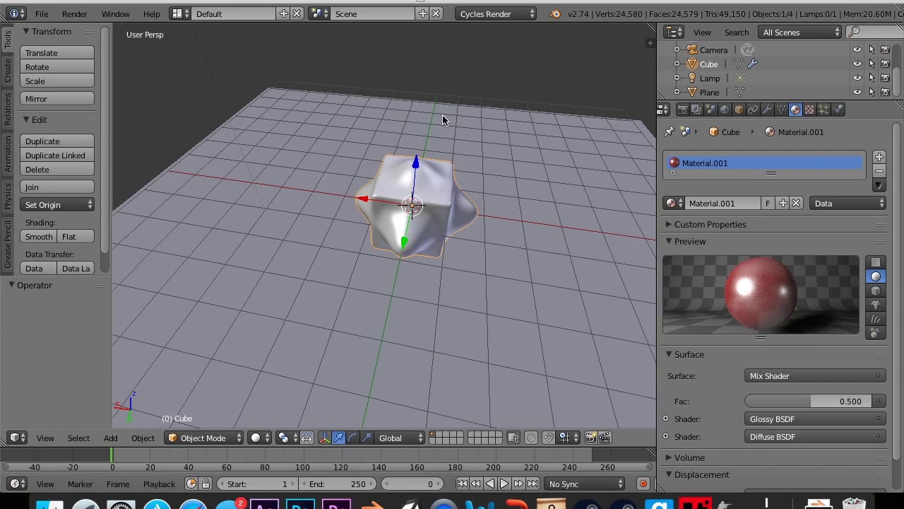
Switch to the Compositing screen layout and show the cube's material nodes in the node editor
middle_drag(456, 135, 407, 109)
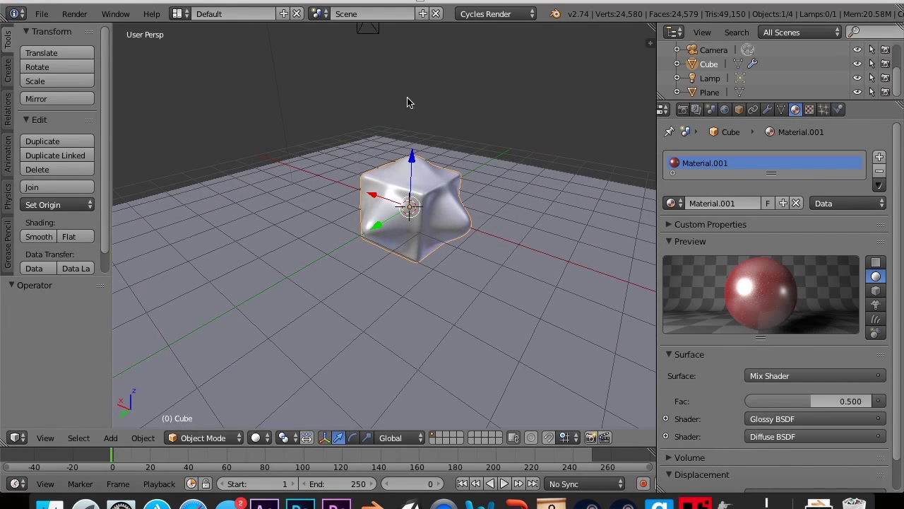
scroll(407, 109, up, 4)
scroll(408, 110, down, 2)
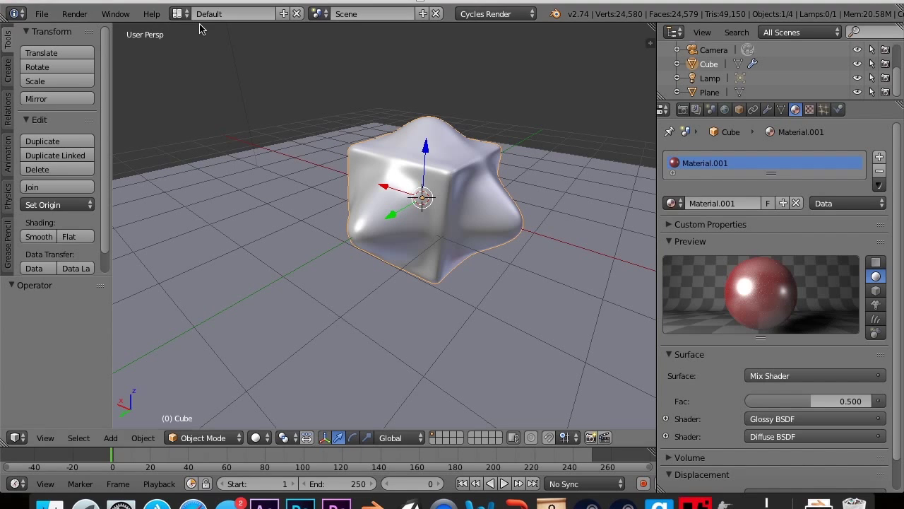
click(178, 13)
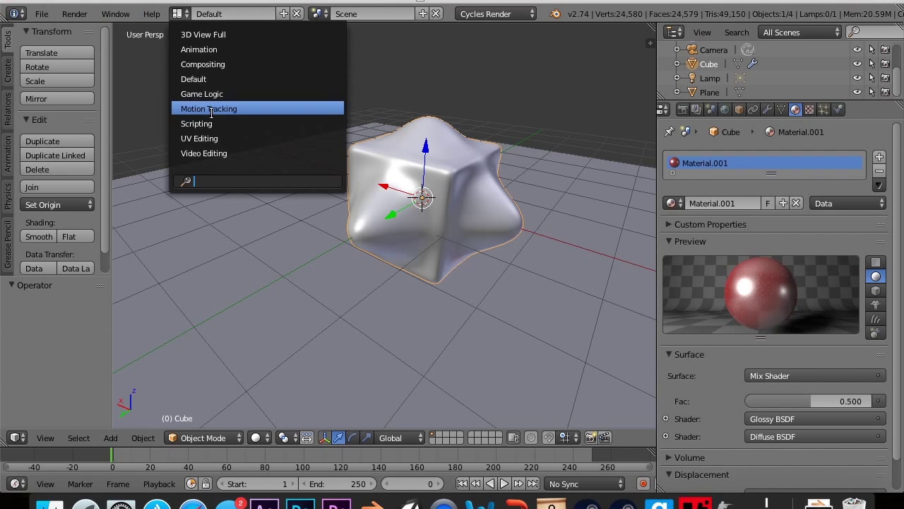
click(210, 65)
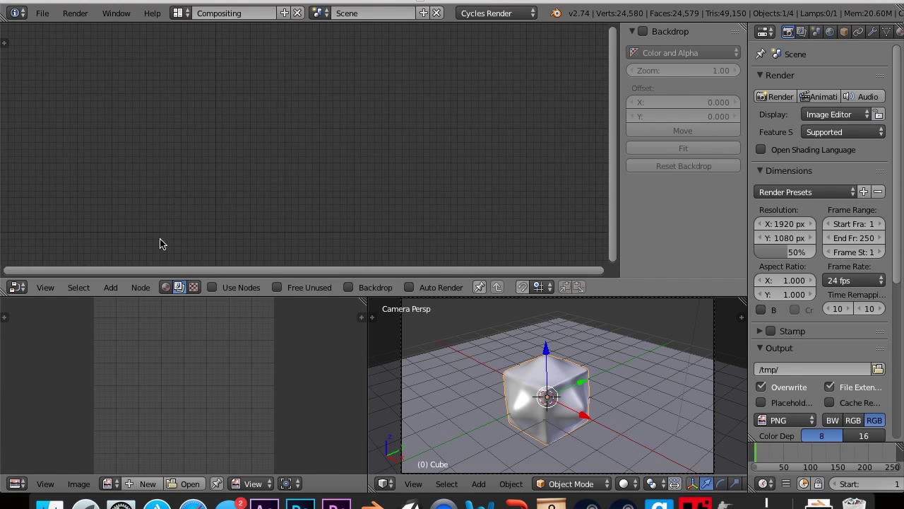
click(165, 287)
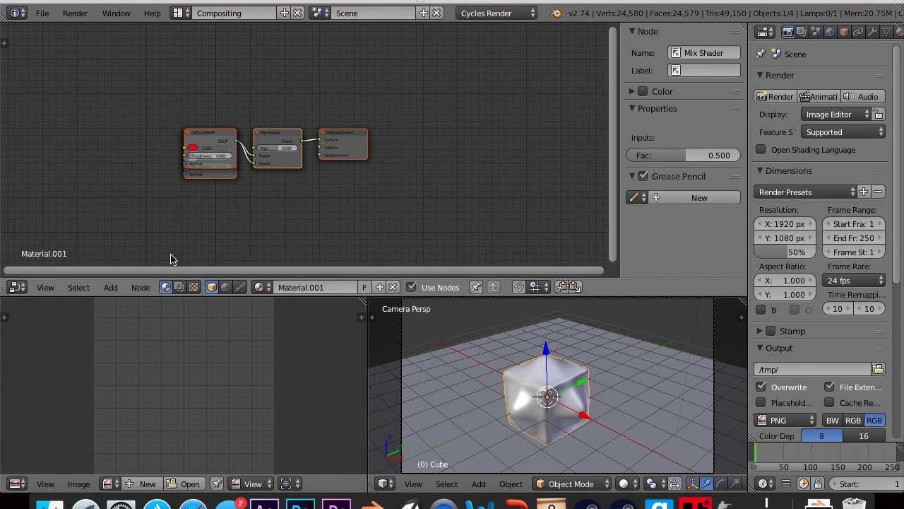
Separate the overlapping nodes by placing Diffuse BSDF above and Glossy BSDF below, and adjust the Mix Shader's position
click(212, 141)
drag(212, 142, 211, 93)
click(212, 149)
click(211, 152)
click(206, 144)
drag(206, 145, 205, 171)
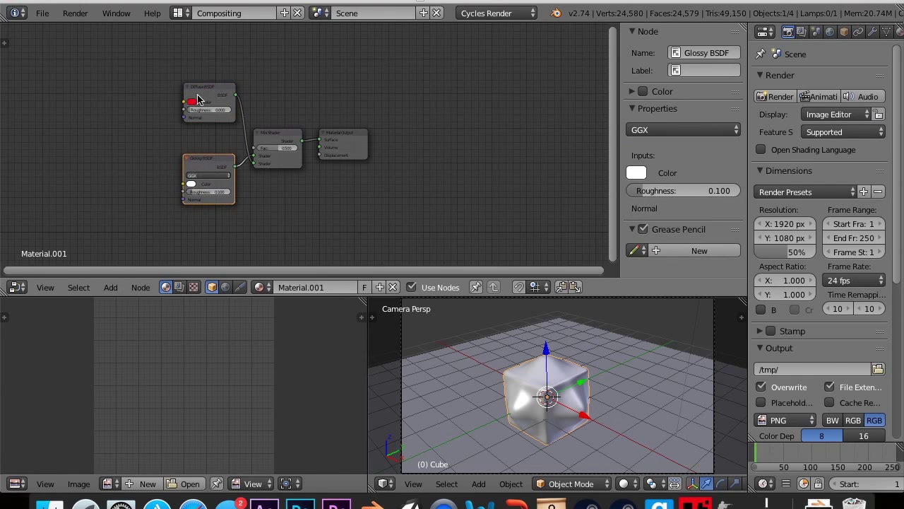
click(287, 142)
drag(287, 141, 283, 136)
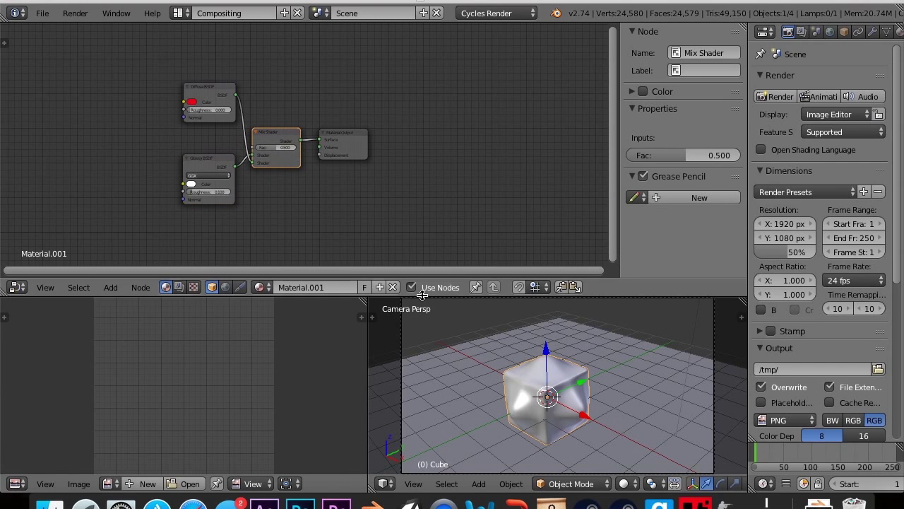
Show the 3D view in rendered shading with the cube framed up close
key(shift+z)
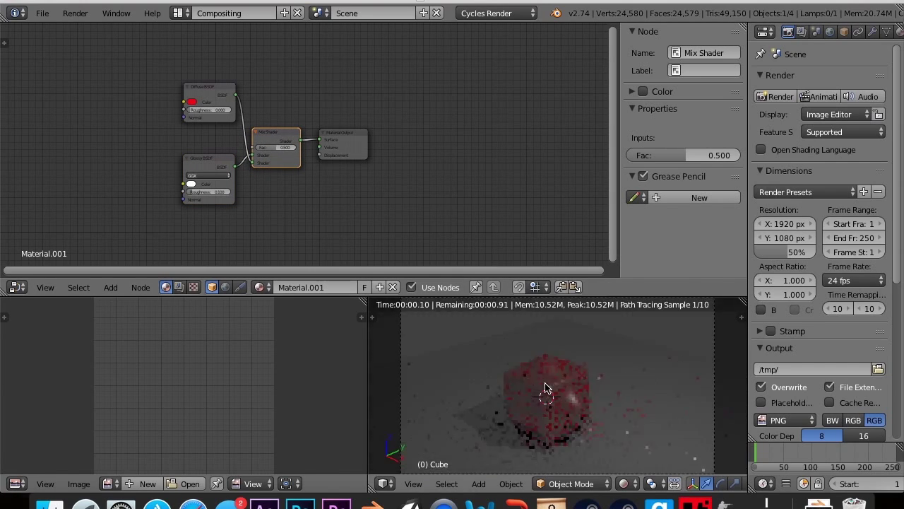
scroll(539, 371, up, 2)
shift+middle_drag(538, 370, 549, 352)
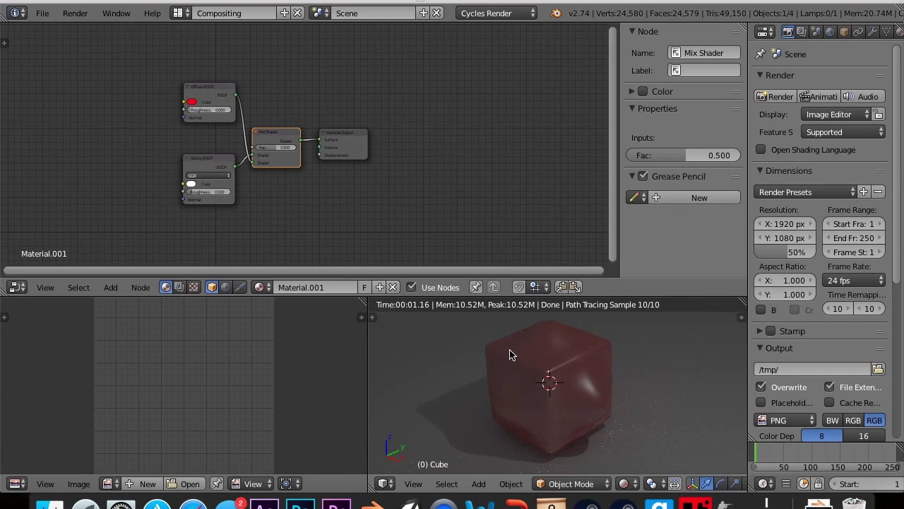
Create a new material for the cube in the node editor
click(380, 287)
scroll(226, 146, up, 5)
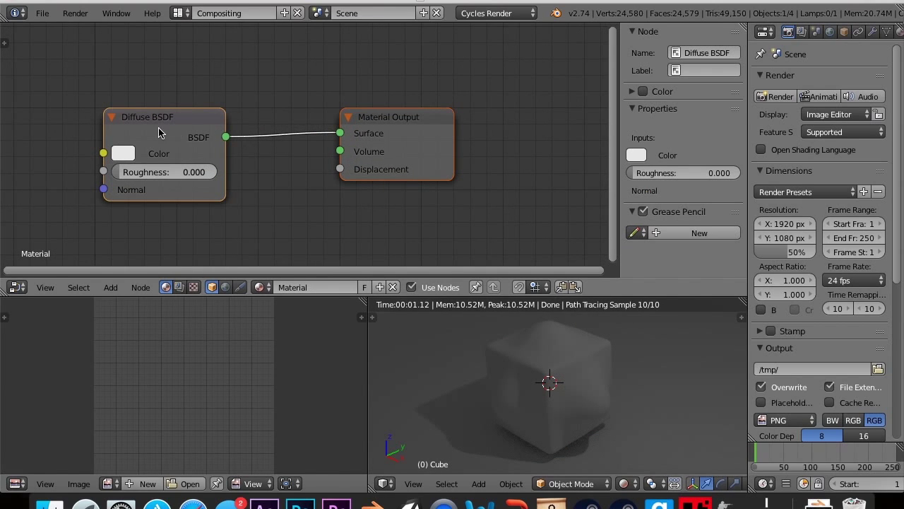
Try linking the Diffuse BSDF to the Material Output's Volume and Displacement inputs, and disconnect the two nodes completely
mouse_move(159, 133)
mouse_down()
mouse_move(158, 73)
mouse_move(118, 71)
mouse_move(201, 80)
mouse_move(161, 125)
mouse_up()
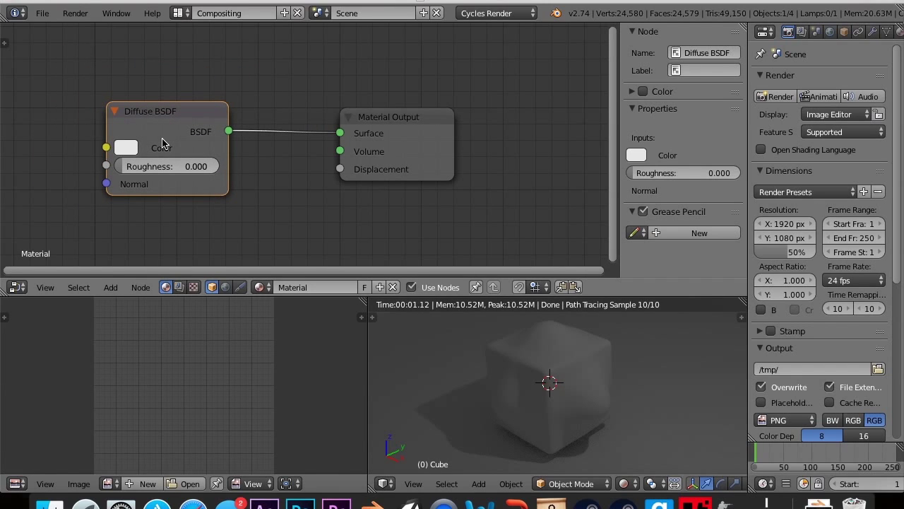
drag(228, 131, 233, 164)
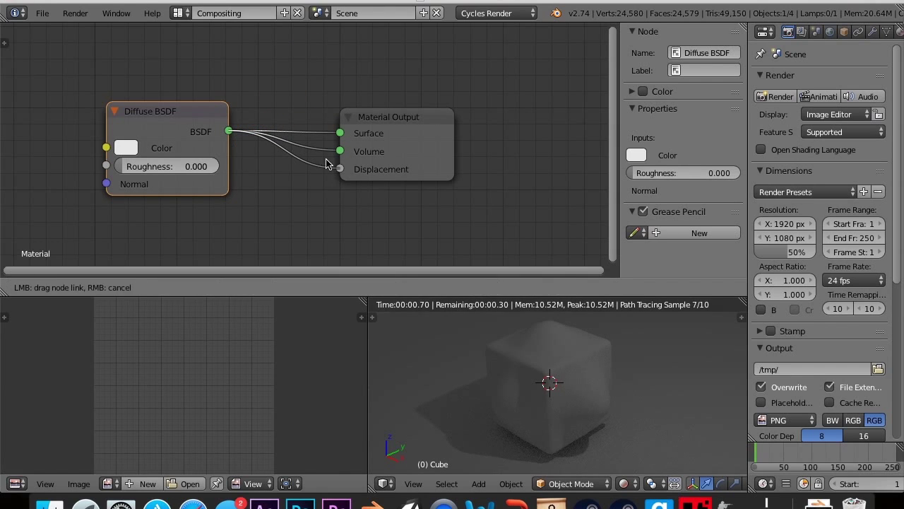
drag(326, 164, 276, 145)
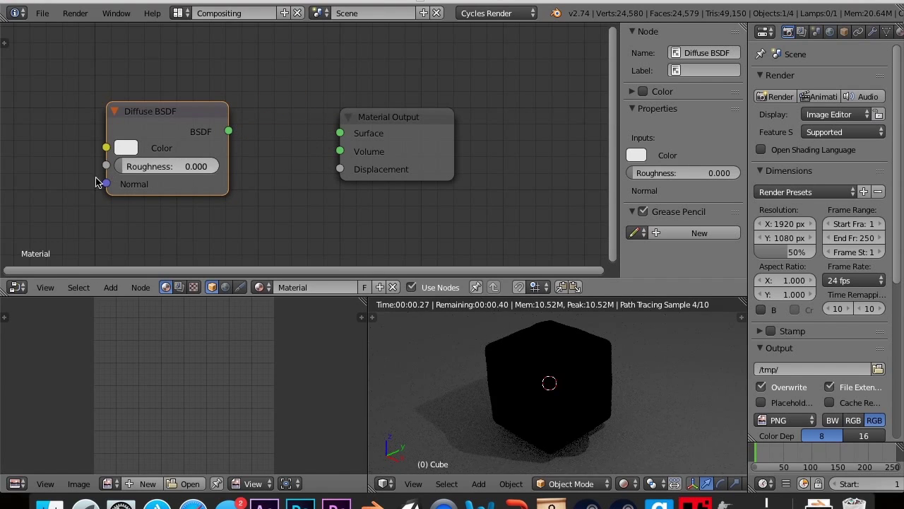
drag(340, 133, 113, 188)
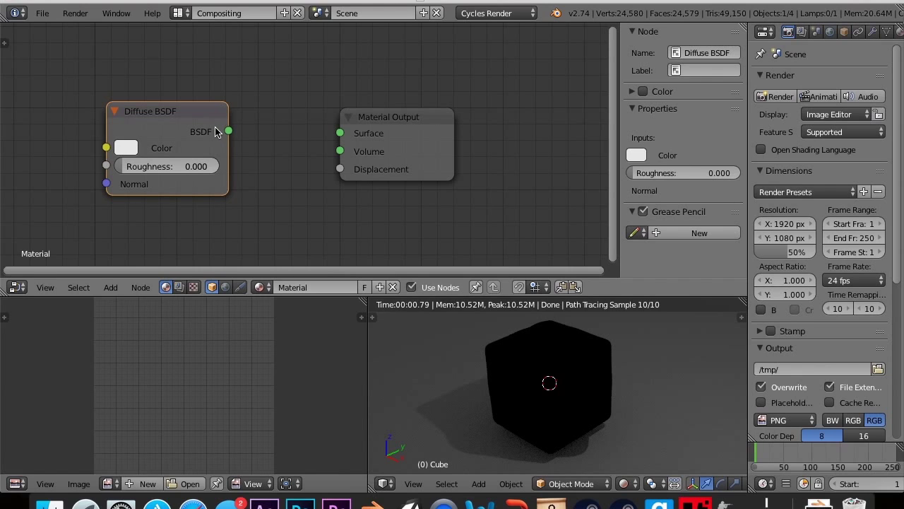
Move the Diffuse BSDF away from the Material Output and add a Translucent BSDF node below it
drag(228, 133, 114, 94)
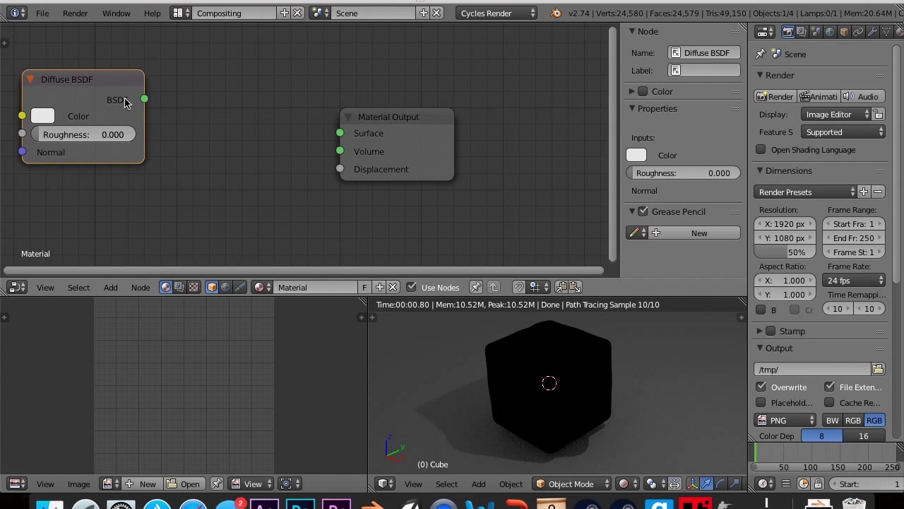
middle_drag(249, 114, 365, 82)
scroll(336, 96, down, 3)
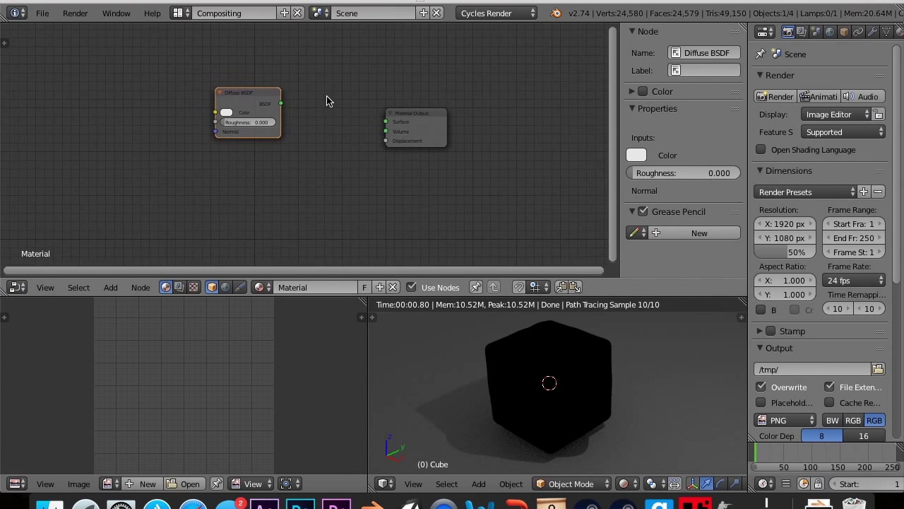
drag(251, 101, 239, 75)
key(shift+a)
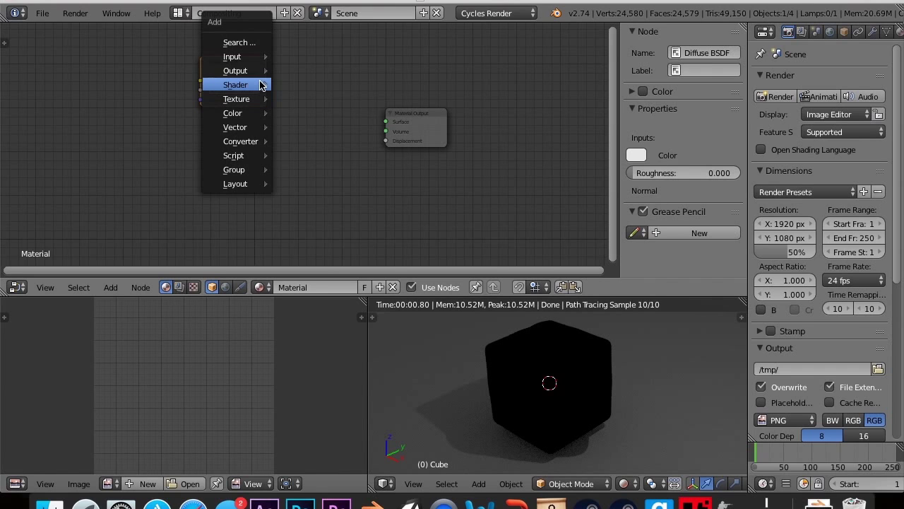
mouse_move(263, 85)
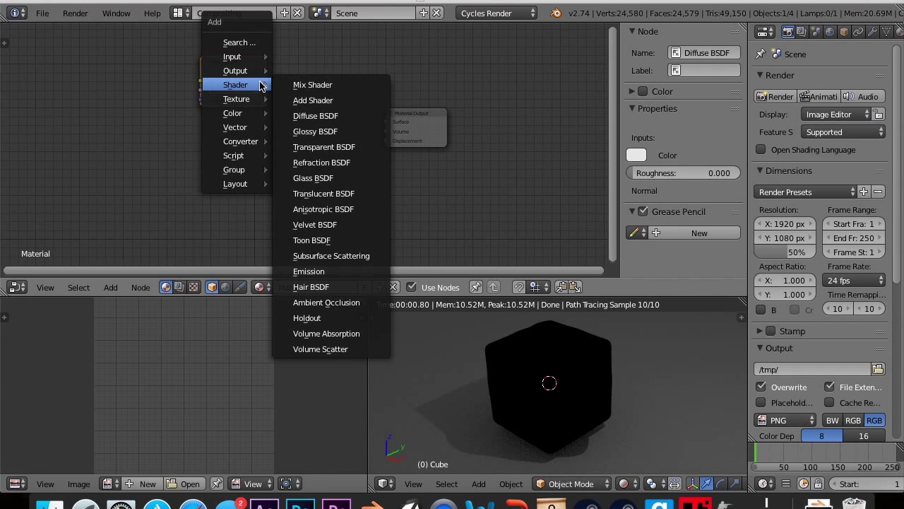
click(336, 193)
click(205, 143)
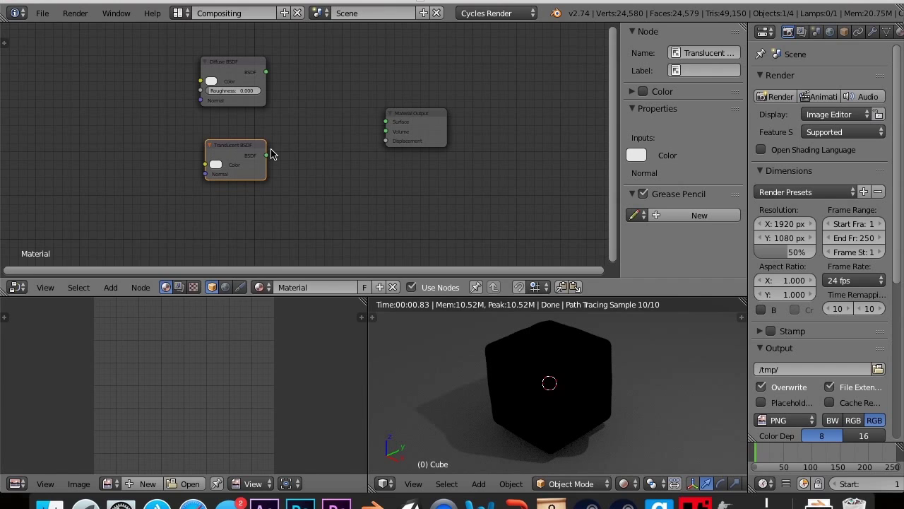
Try wiring the Diffuse BSDF and Translucent BSDF directly into the Material Output's Surface and Volume inputs, and remove the links
drag(266, 157, 386, 123)
drag(266, 72, 386, 124)
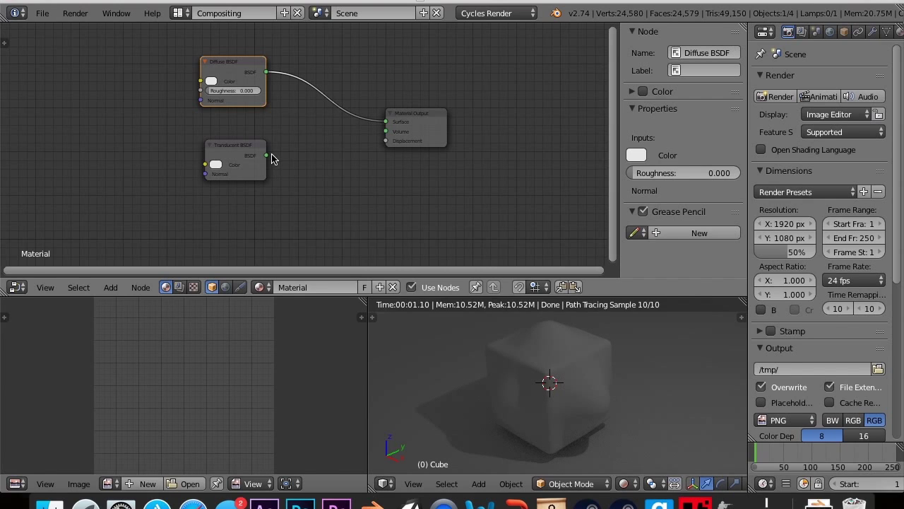
drag(273, 156, 386, 132)
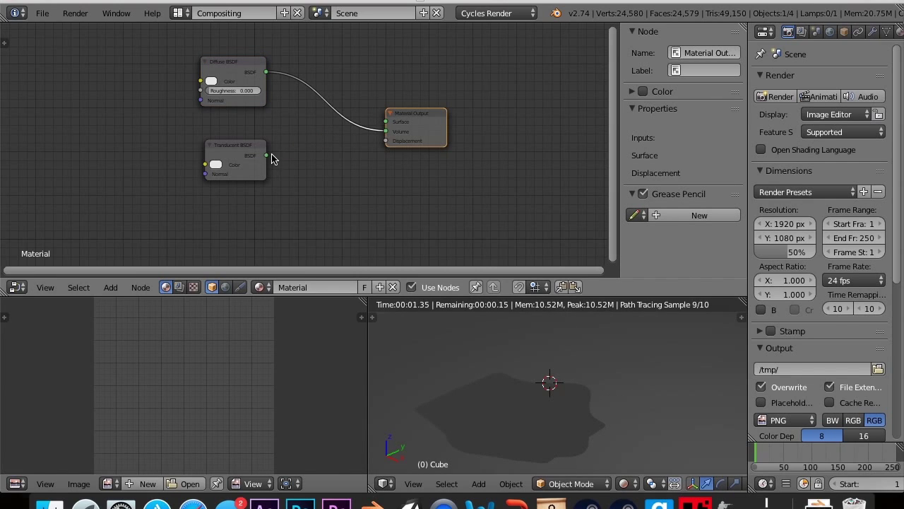
drag(273, 159, 386, 125)
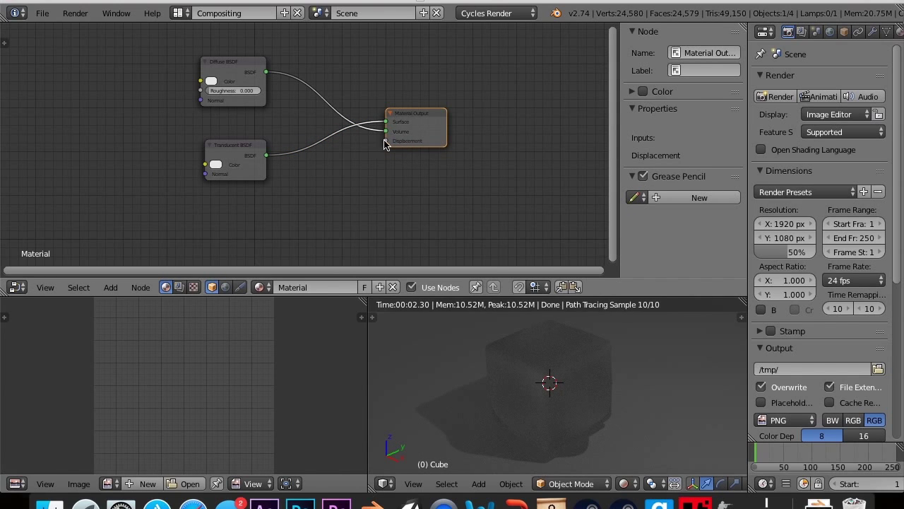
drag(388, 132, 285, 109)
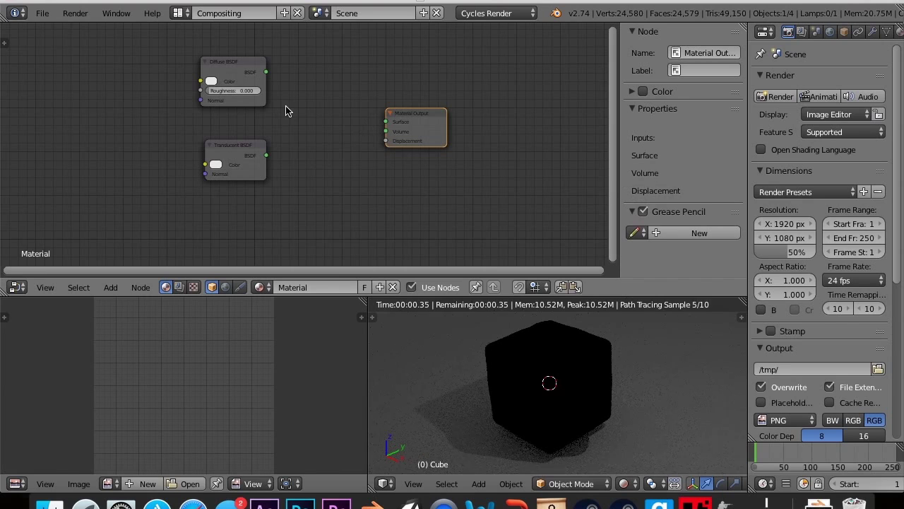
Shift the Material Output slightly and add a Mix Shader node between it and the two BSDF nodes
mouse_move(401, 113)
mouse_down()
mouse_move(428, 106)
mouse_move(410, 110)
mouse_up()
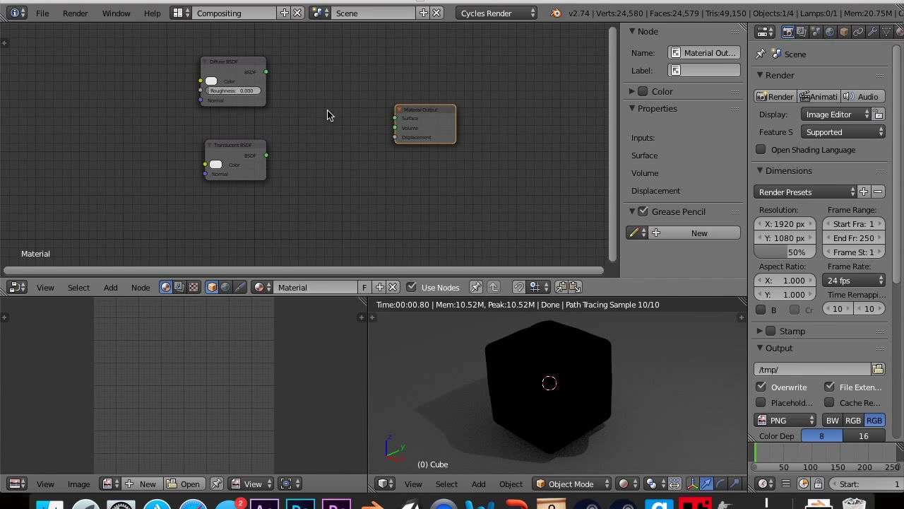
key(shift+a)
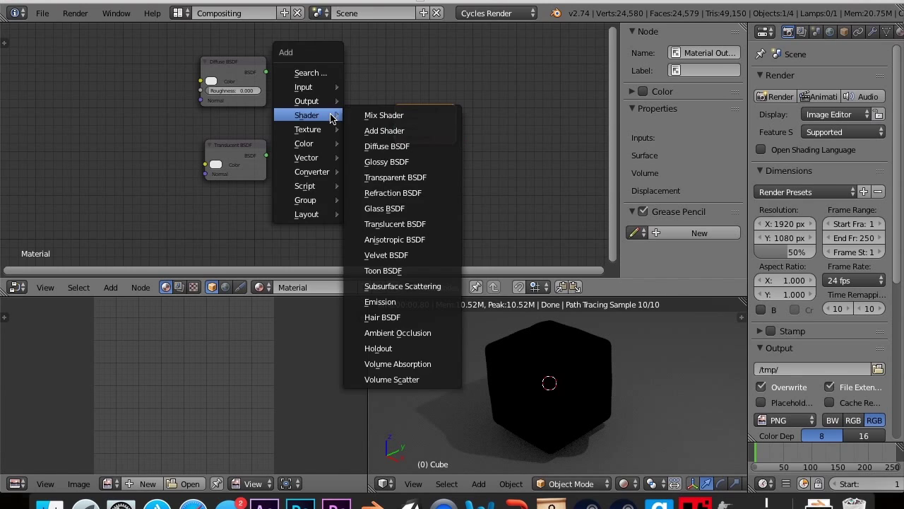
key(Escape)
key(shift+a)
mouse_move(324, 123)
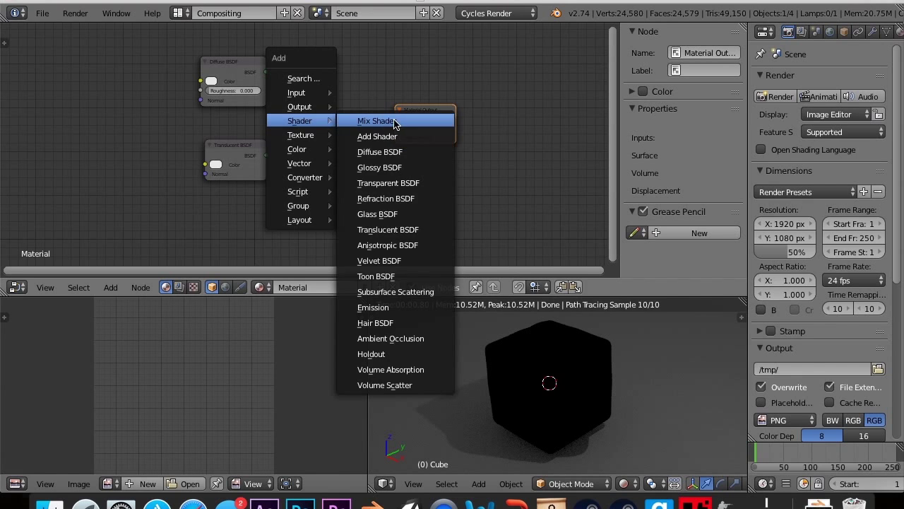
click(359, 120)
click(300, 98)
Connect the Diffuse BSDF and Translucent BSDF to the Mix Shader's two Shader inputs, and its output to the Material Output's Surface
drag(266, 72, 306, 128)
drag(268, 154, 306, 139)
drag(367, 112, 402, 117)
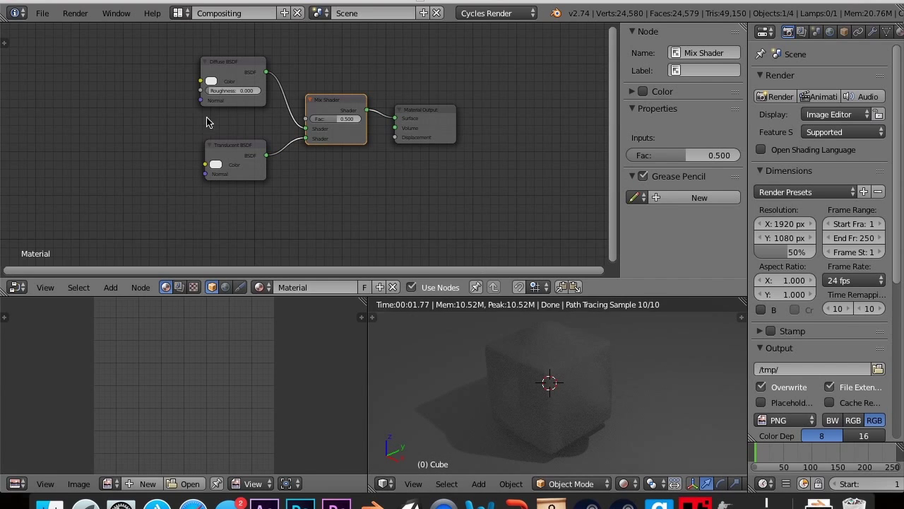
Raise the Mix Shader's Fac to 0.927 and inspect the rendered cube from several angles
mouse_move(338, 123)
mouse_down()
mouse_move(322, 122)
mouse_move(360, 122)
mouse_move(309, 118)
mouse_move(360, 119)
mouse_move(346, 119)
mouse_up()
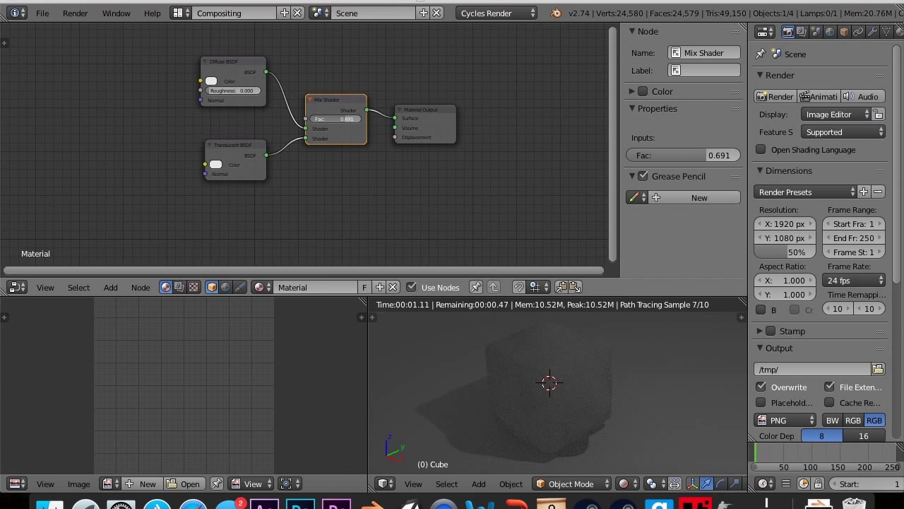
mouse_move(347, 118)
mouse_down()
mouse_move(336, 118)
mouse_move(357, 118)
mouse_move(337, 123)
mouse_up()
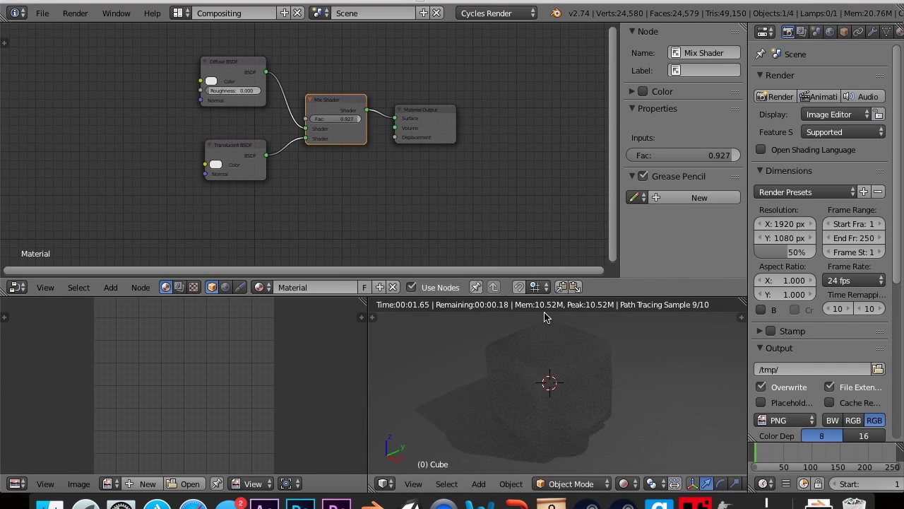
scroll(533, 314, down, 5)
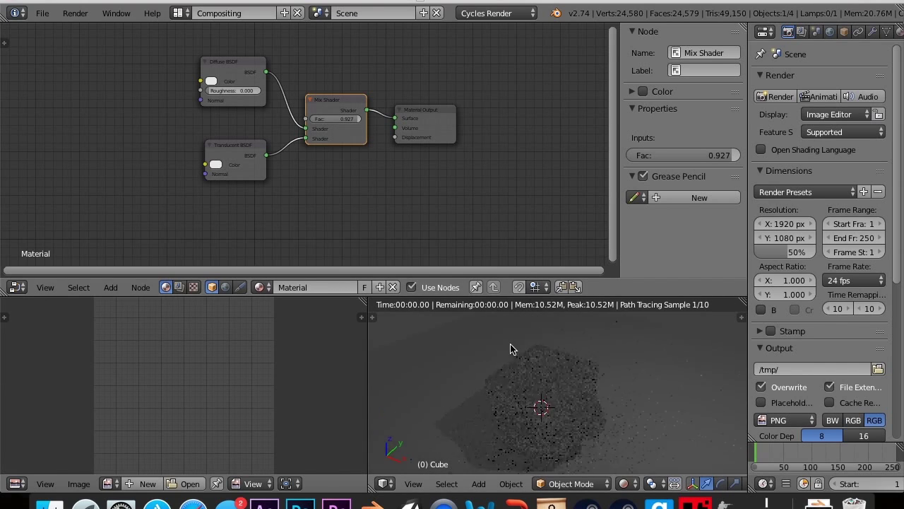
middle_drag(541, 337, 433, 325)
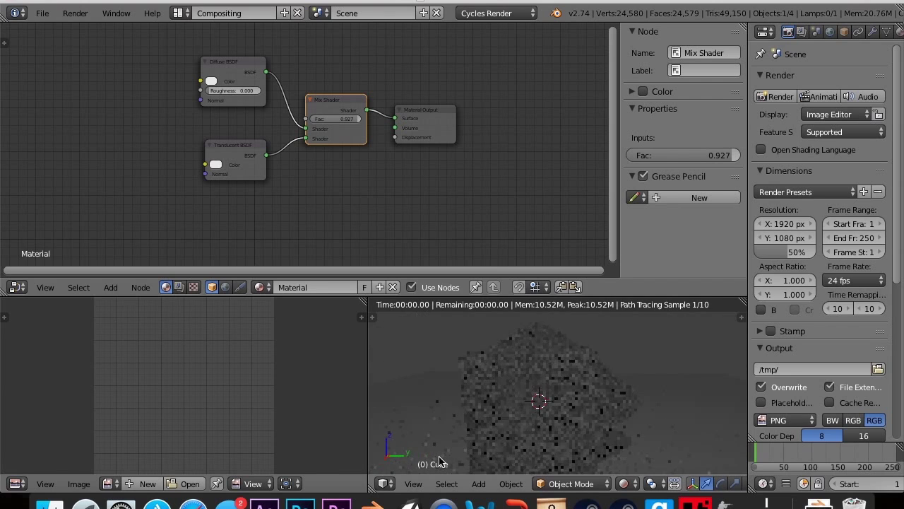
middle_drag(531, 478, 525, 329)
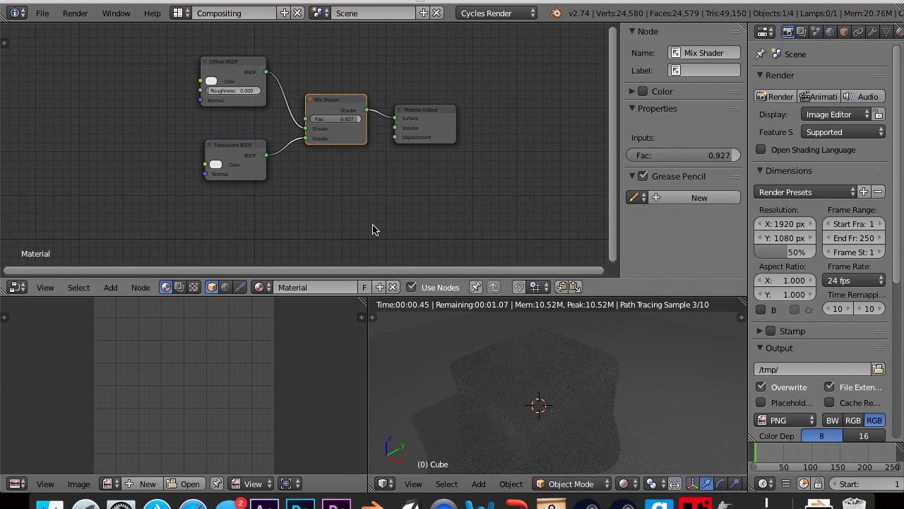
Set the Translucent BSDF's color to a saturated blue
click(215, 165)
mouse_move(246, 70)
mouse_down()
mouse_move(221, 53)
mouse_move(275, 56)
mouse_move(263, 43)
mouse_move(259, 49)
mouse_up()
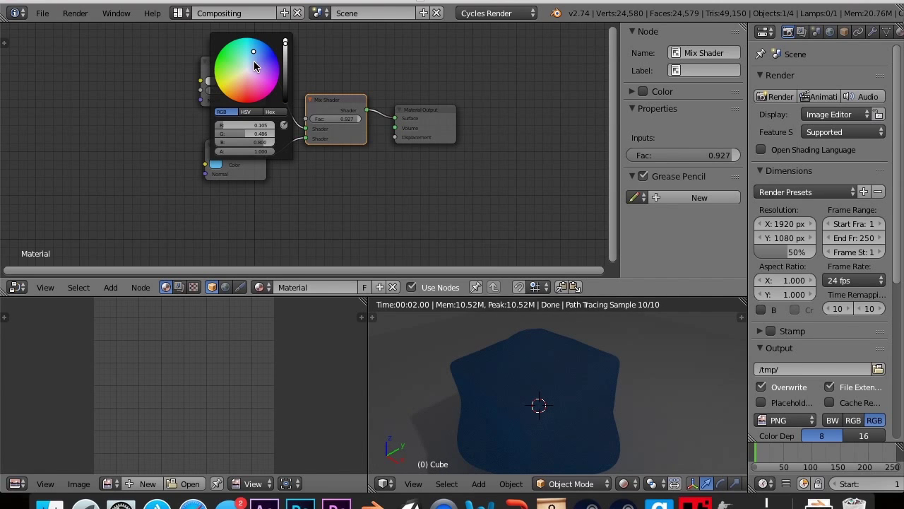
drag(258, 64, 253, 60)
Try different hues and brightness for the Diffuse BSDF's color, and return it to white
click(211, 81)
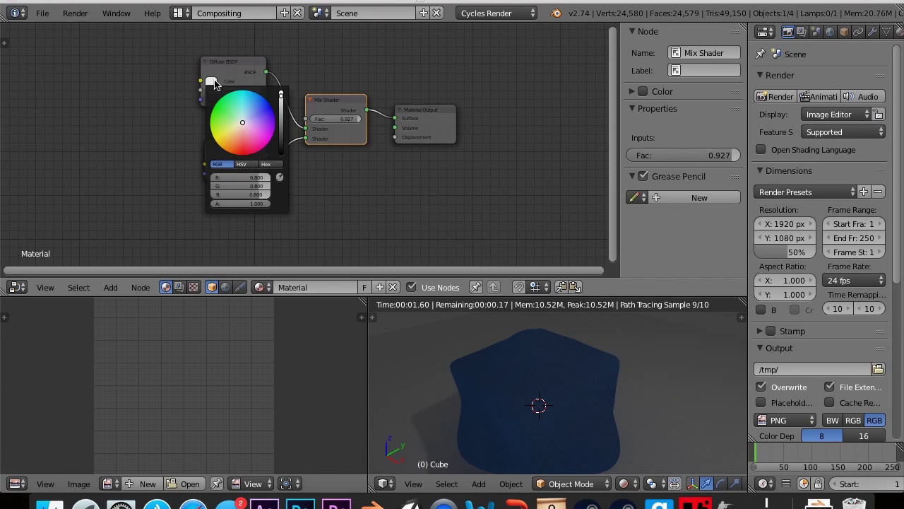
click(254, 121)
click(259, 113)
mouse_move(257, 109)
mouse_down()
mouse_move(273, 111)
mouse_move(244, 124)
mouse_up()
drag(281, 117, 280, 90)
Set the Mix Shader's Fac to 1.000, change the Translucent BSDF's color to pale blue, and inspect the cube from several sides
drag(335, 118, 362, 118)
click(215, 165)
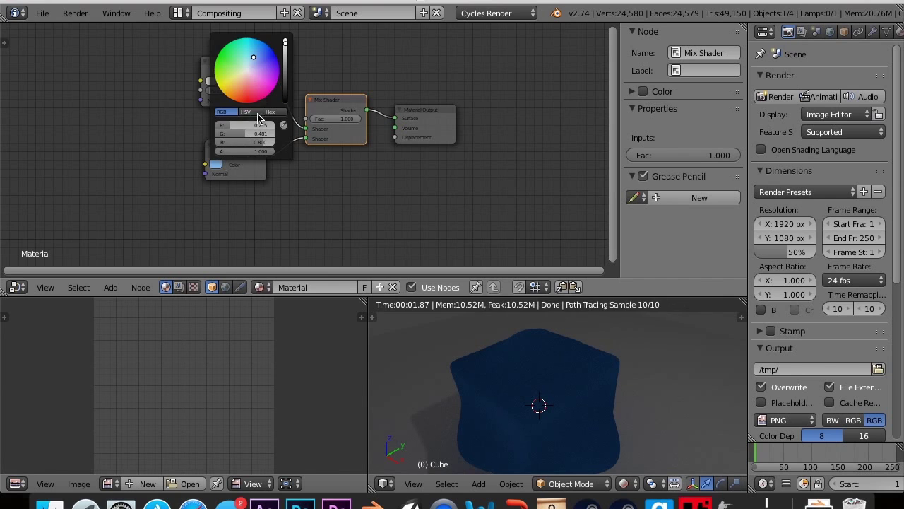
click(253, 68)
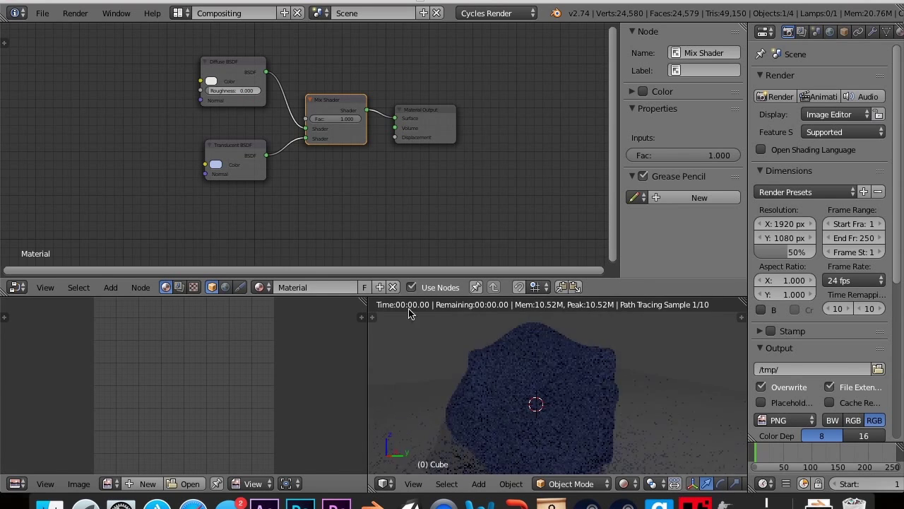
middle_drag(408, 313, 666, 344)
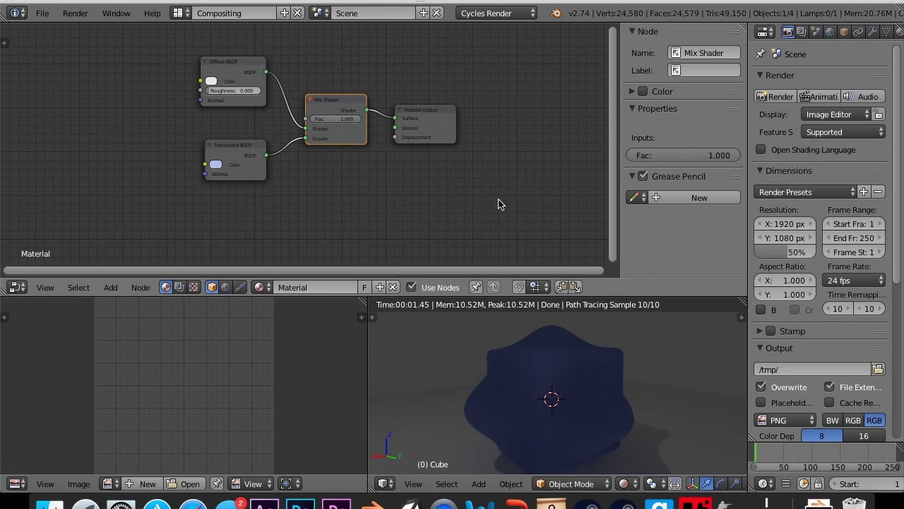
middle_drag(502, 379, 632, 384)
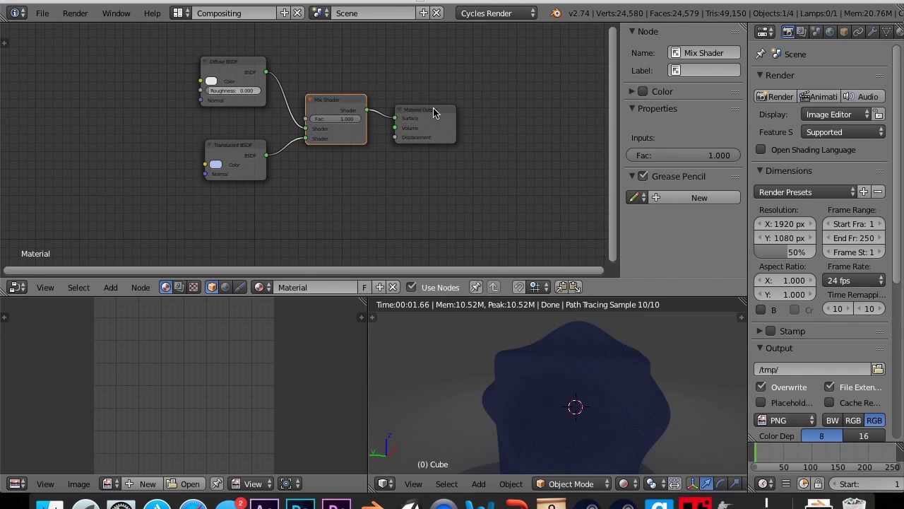
Move the Material Output node farther from the Mix Shader to make room for more nodes
drag(434, 113, 584, 138)
scroll(415, 168, down, 1)
middle_drag(421, 164, 330, 179)
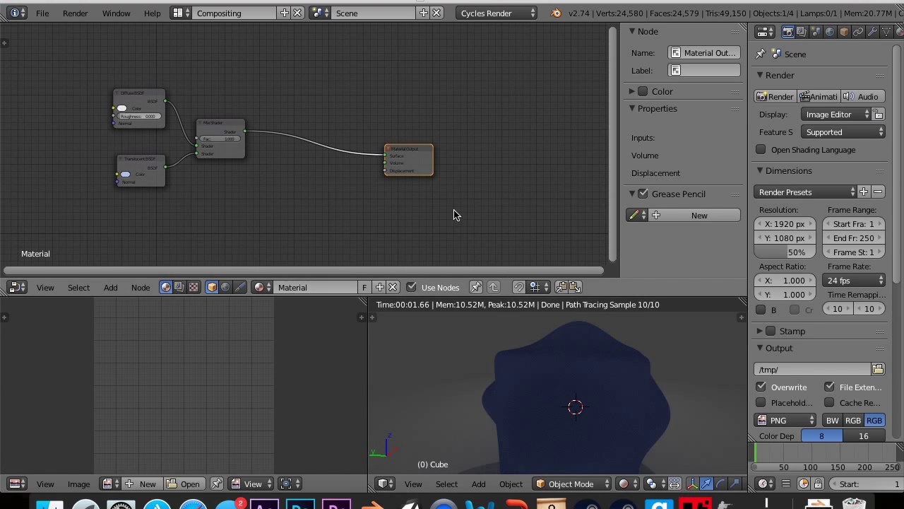
Look through the available node categories and add a Layer Weight input node above the link between Mix Shader and Material Output
key(shift+a)
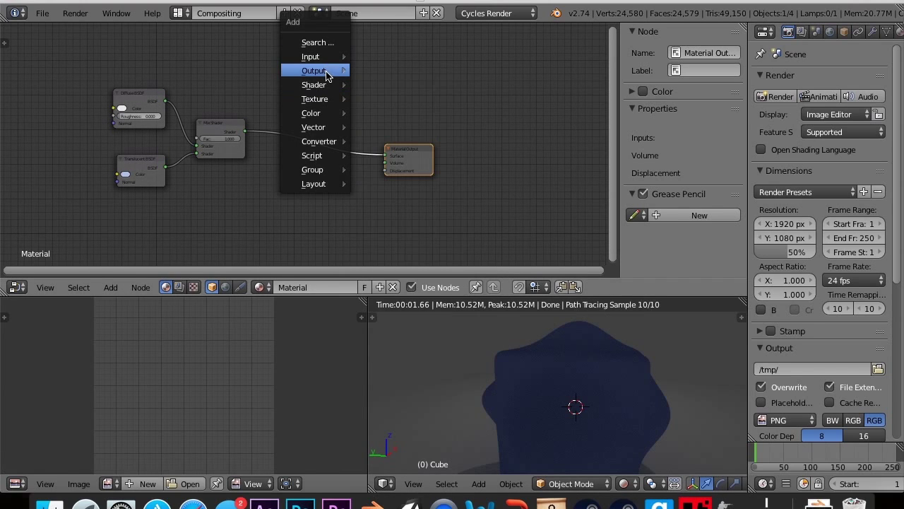
mouse_move(327, 73)
mouse_move(335, 99)
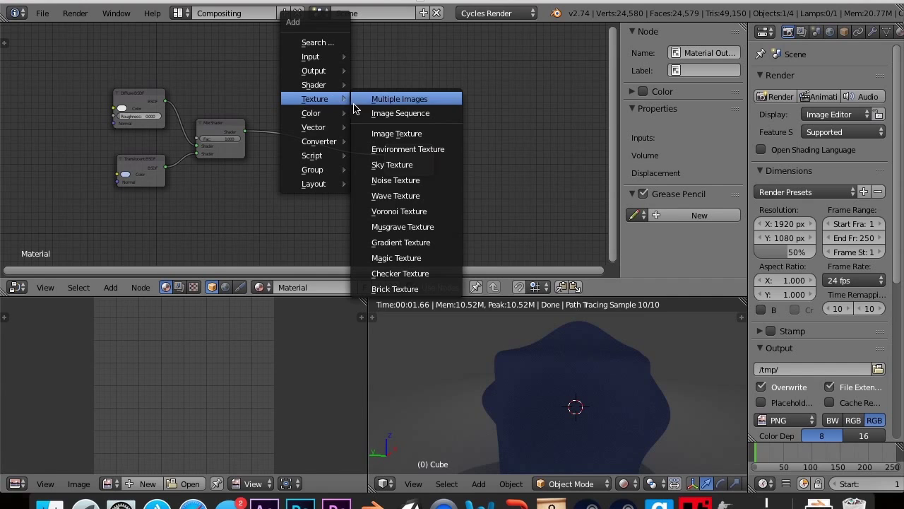
mouse_move(311, 116)
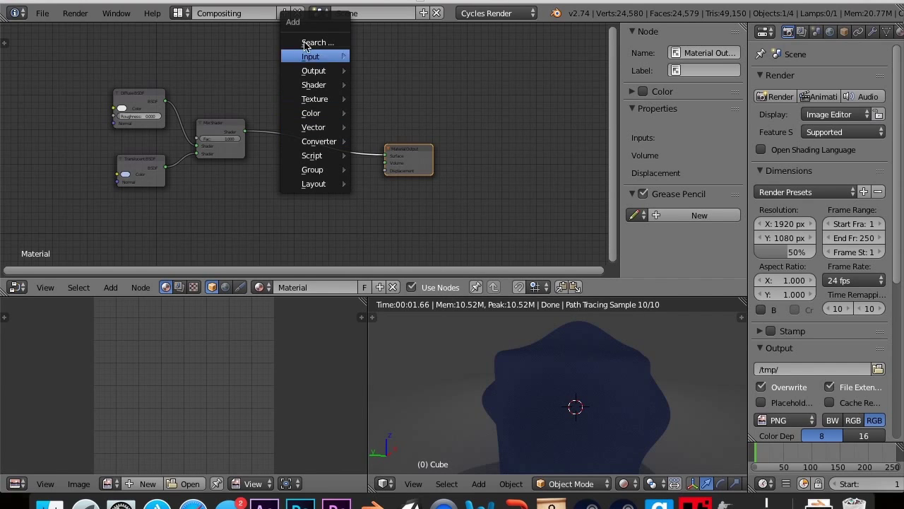
mouse_move(309, 62)
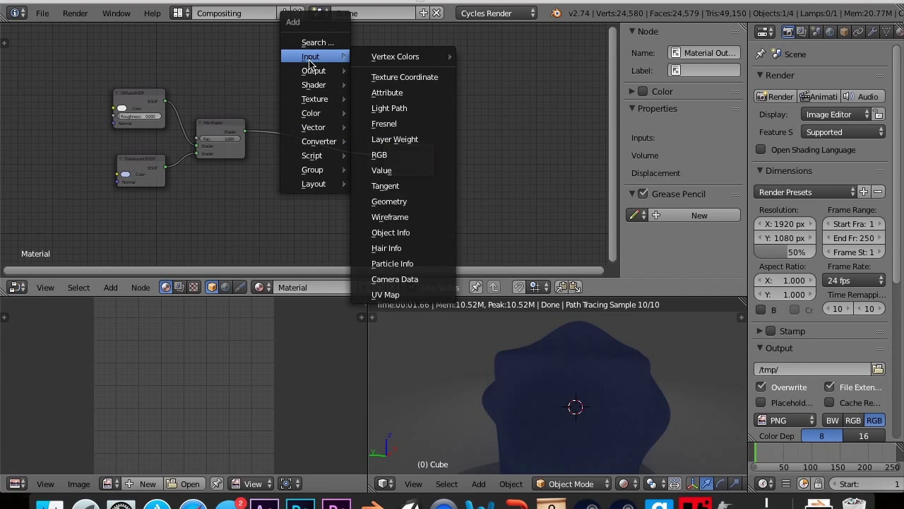
click(374, 139)
click(279, 63)
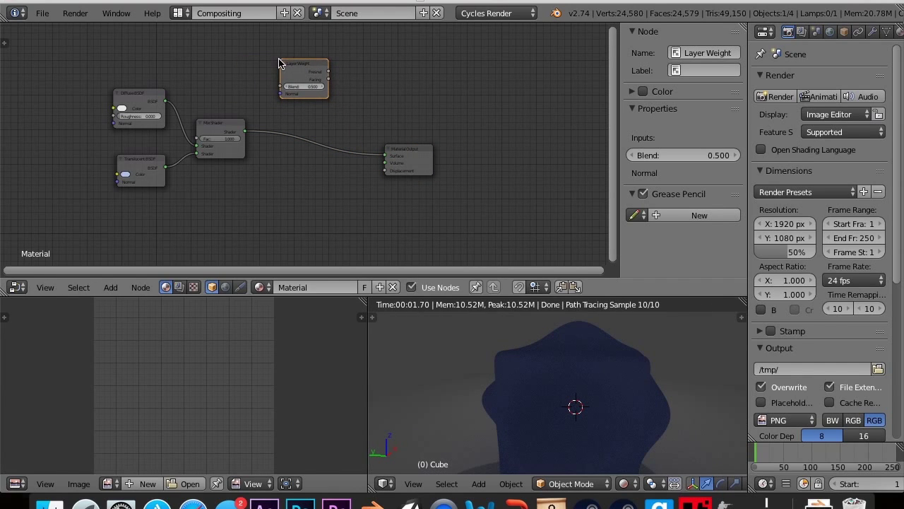
Insert a second Mix Shader into the link between the first Mix Shader and Material Output, and set its Fac to 0.464
key(shift+a)
mouse_move(324, 132)
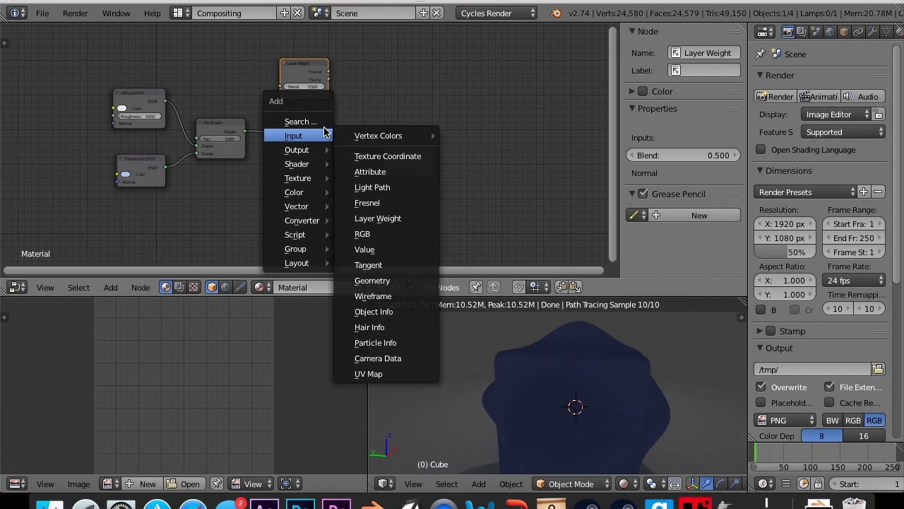
mouse_move(314, 163)
click(363, 166)
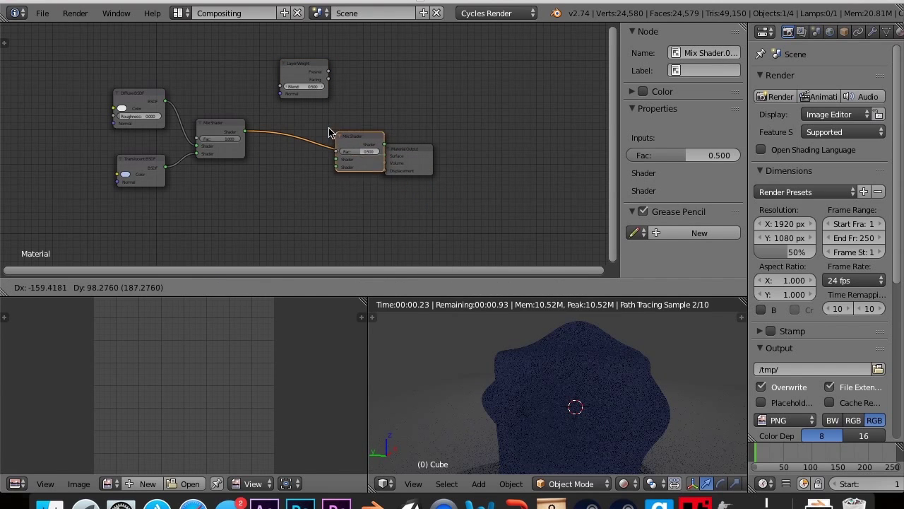
click(318, 129)
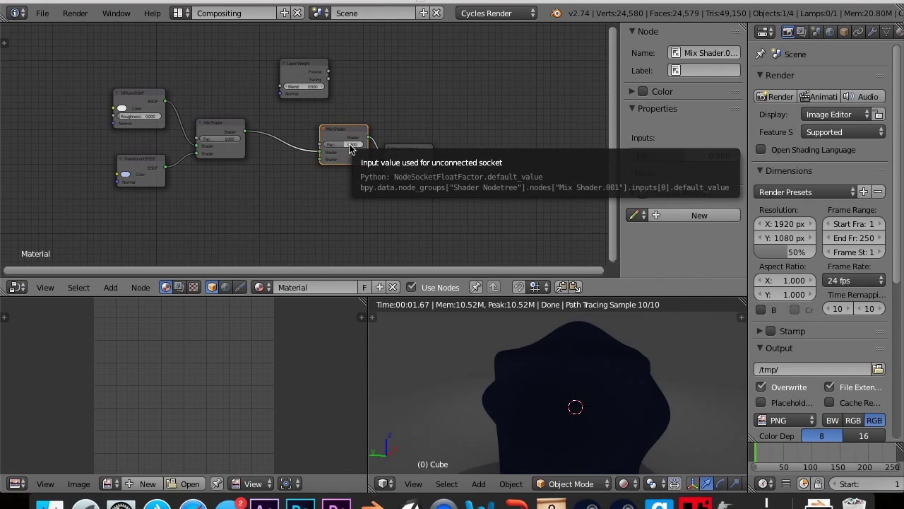
mouse_move(349, 145)
mouse_down()
mouse_move(327, 145)
mouse_move(344, 148)
mouse_up()
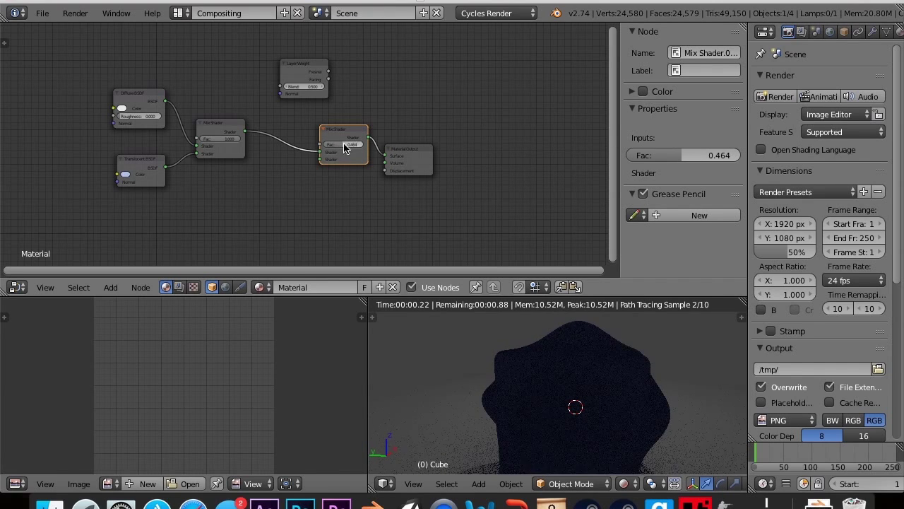
Connect the Layer Weight's Fresnel output to the second Mix Shader's Fac and set its Blend to 0.176
drag(328, 72, 318, 148)
click(312, 93)
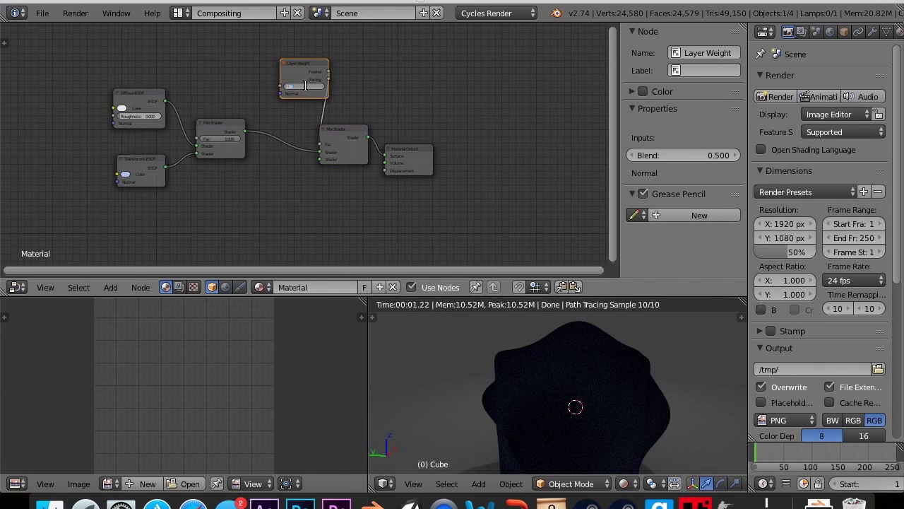
drag(305, 86, 292, 85)
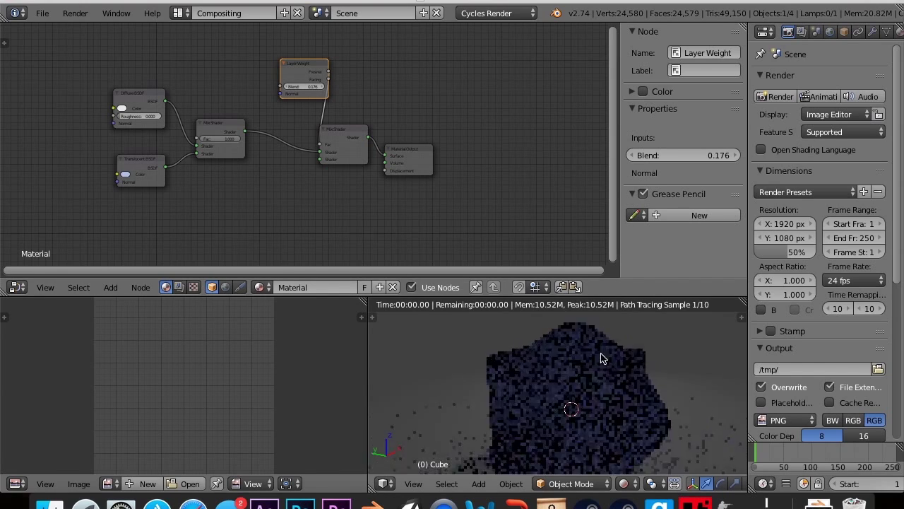
middle_drag(610, 346, 575, 413)
middle_drag(596, 370, 615, 308)
drag(292, 67, 269, 67)
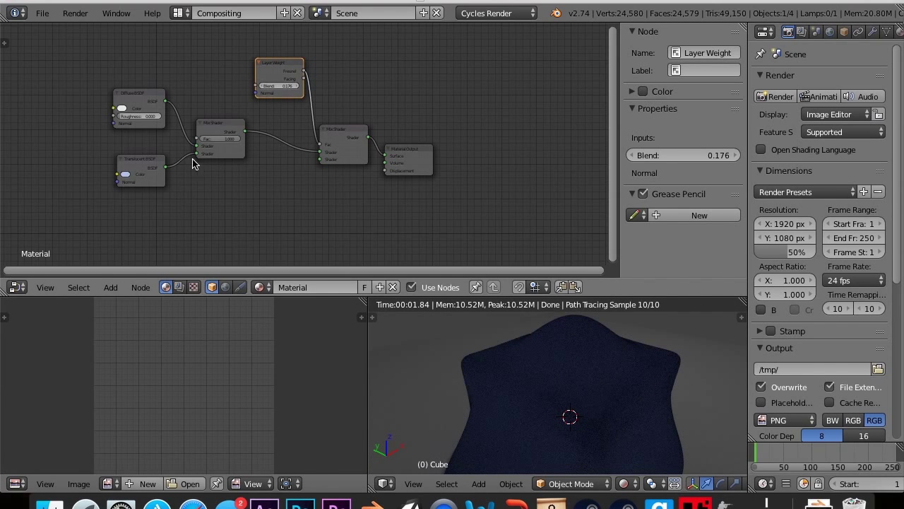
Duplicate the Diffuse, Translucent and first Mix Shader nodes below the originals and connect the copied mix to the second Mix Shader's free Shader input
click(152, 105)
shift+click(150, 170)
shift+click(218, 138)
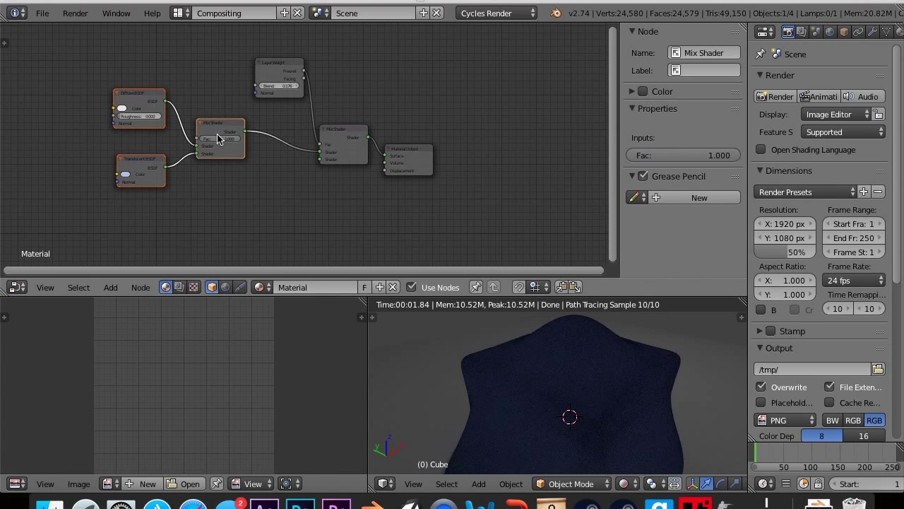
key(shift+d)
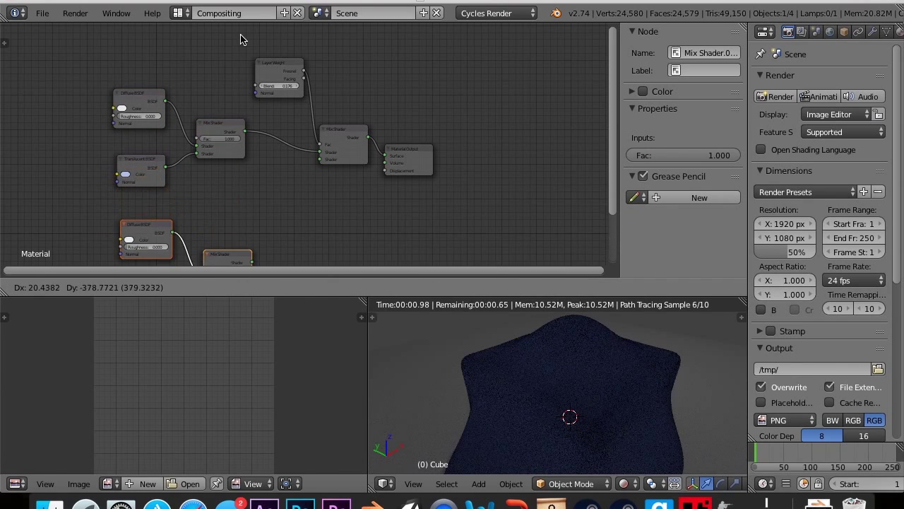
click(236, 32)
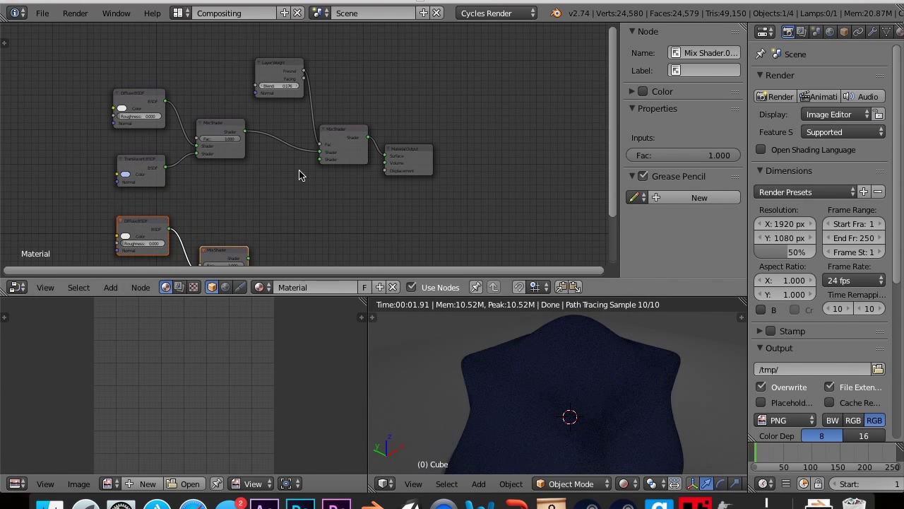
drag(247, 259, 320, 159)
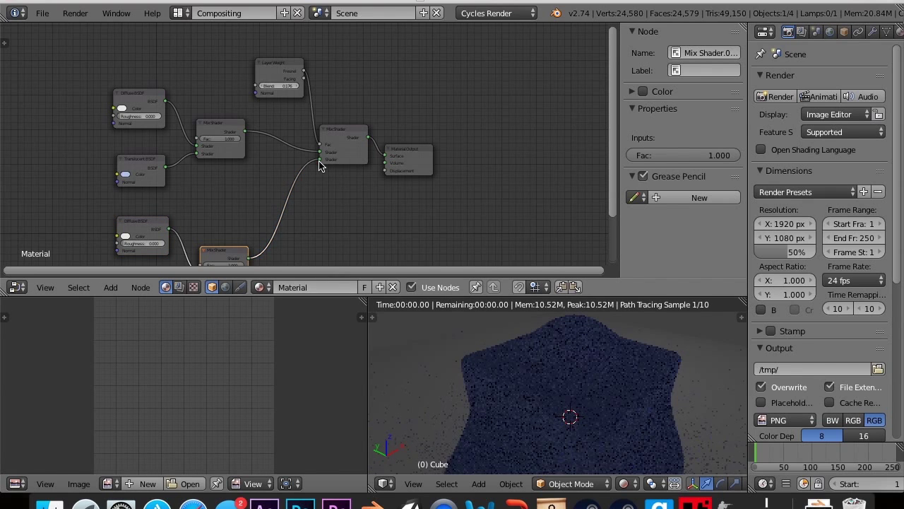
Change the duplicated Translucent BSDF's color to light green and inspect the cube from several sides
scroll(318, 161, down, 2)
click(184, 253)
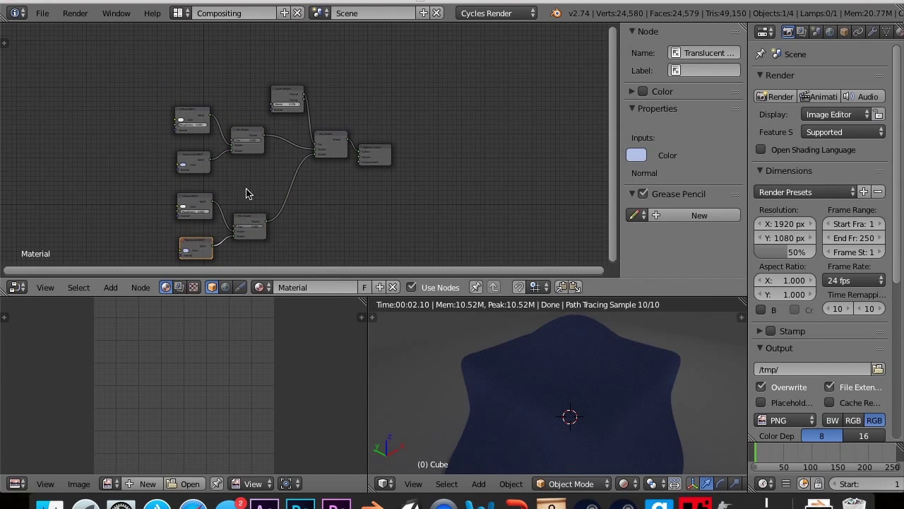
scroll(247, 194, up, 6)
middle_drag(275, 181, 464, 57)
scroll(369, 142, up, 2)
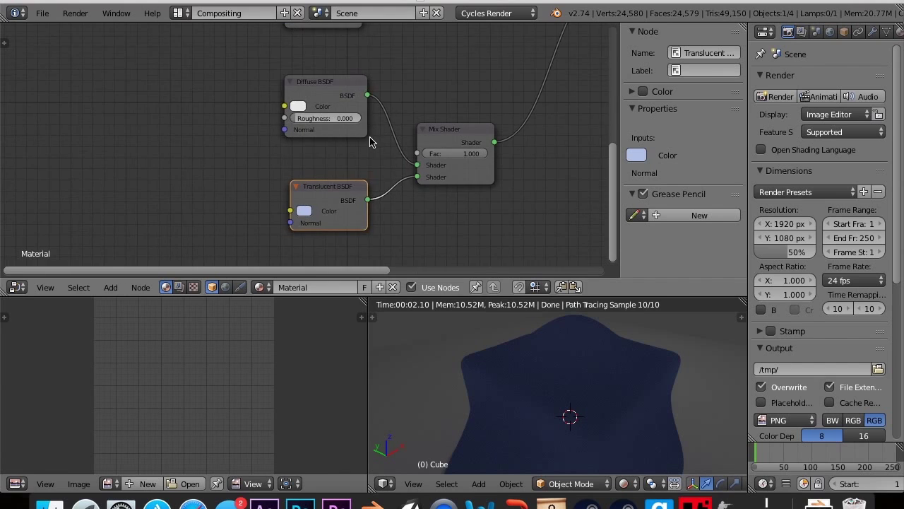
middle_drag(369, 142, 352, 83)
click(291, 109)
mouse_move(328, 152)
mouse_down()
mouse_move(308, 141)
mouse_move(318, 150)
mouse_up()
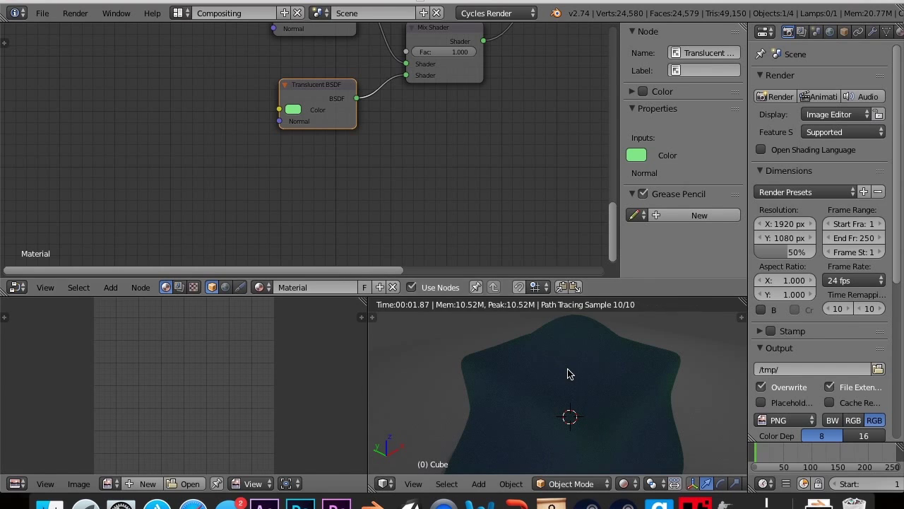
middle_drag(570, 373, 424, 326)
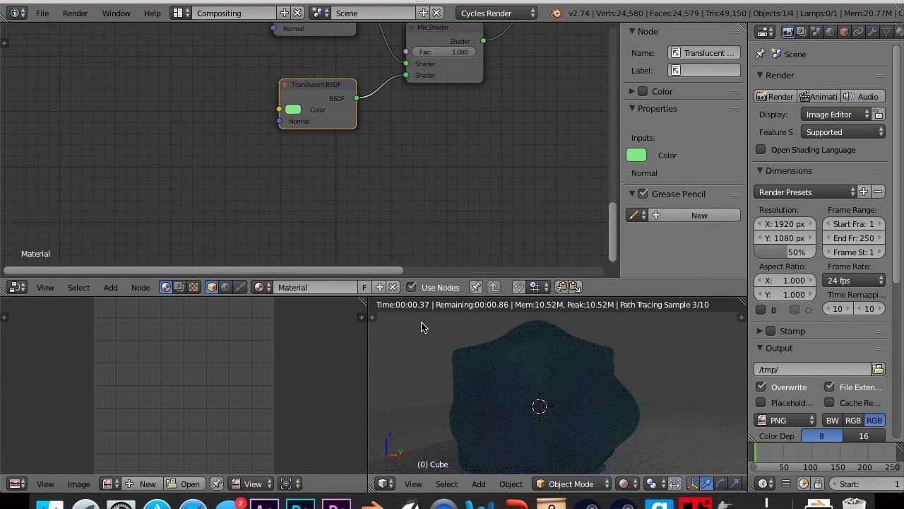
middle_drag(516, 355, 529, 366)
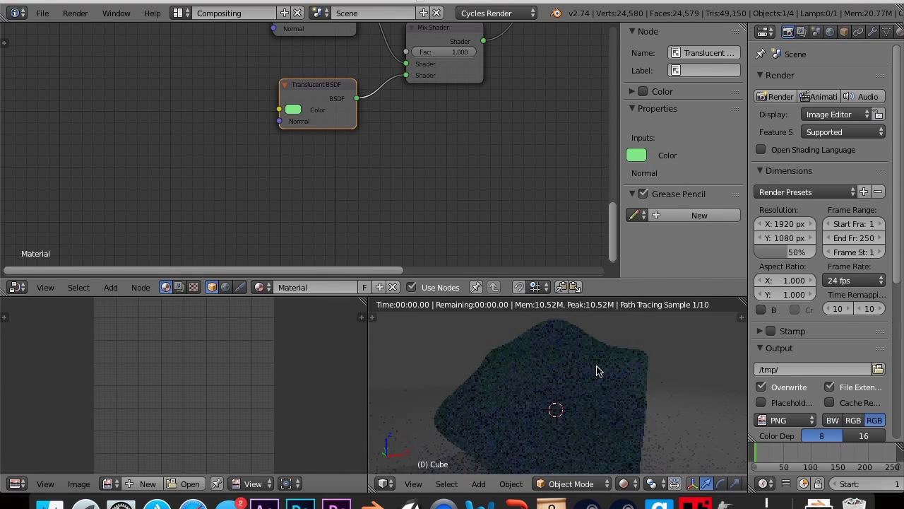
middle_drag(598, 370, 674, 403)
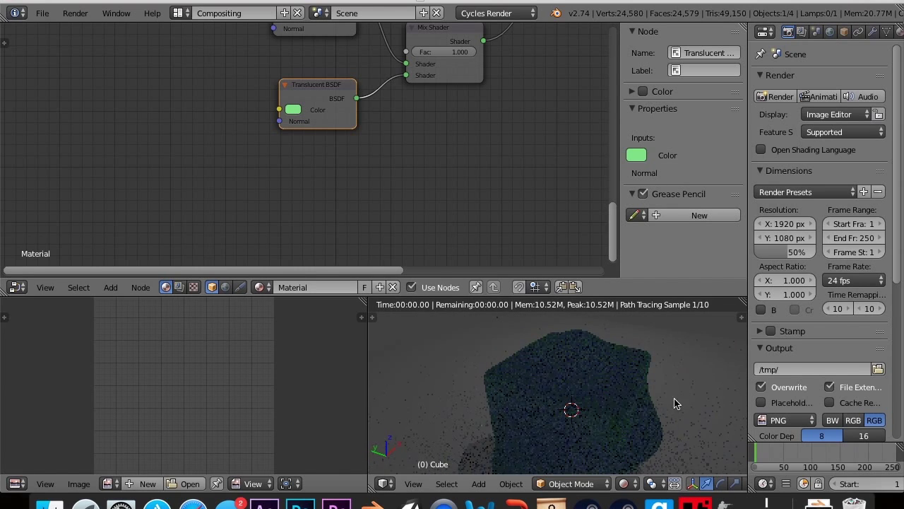
Create a new material for the cube and reposition its Material Output and Diffuse BSDF nodes
scroll(602, 185, down, 7)
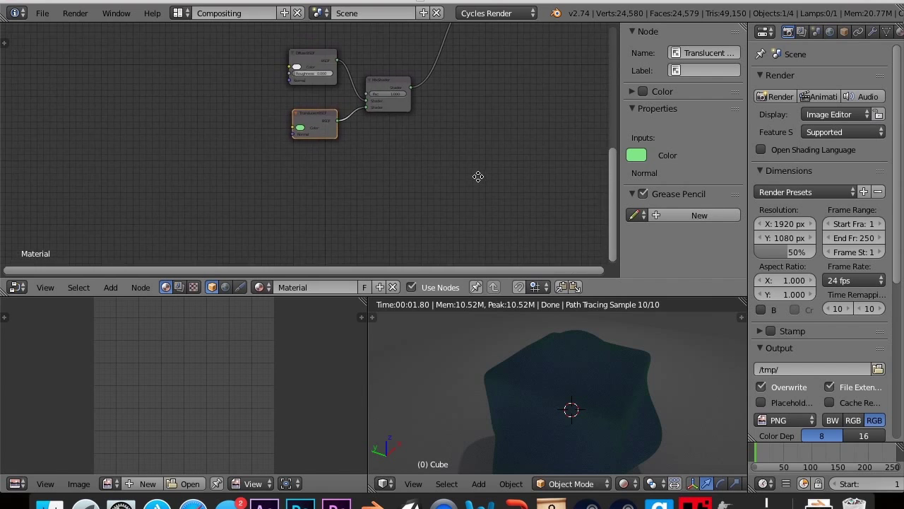
middle_drag(479, 176, 375, 297)
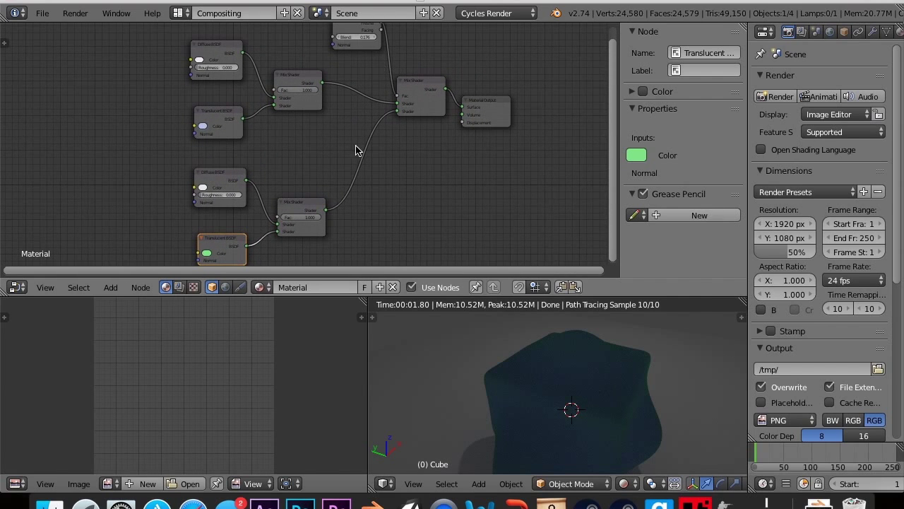
click(379, 288)
drag(369, 83, 397, 142)
drag(264, 93, 280, 128)
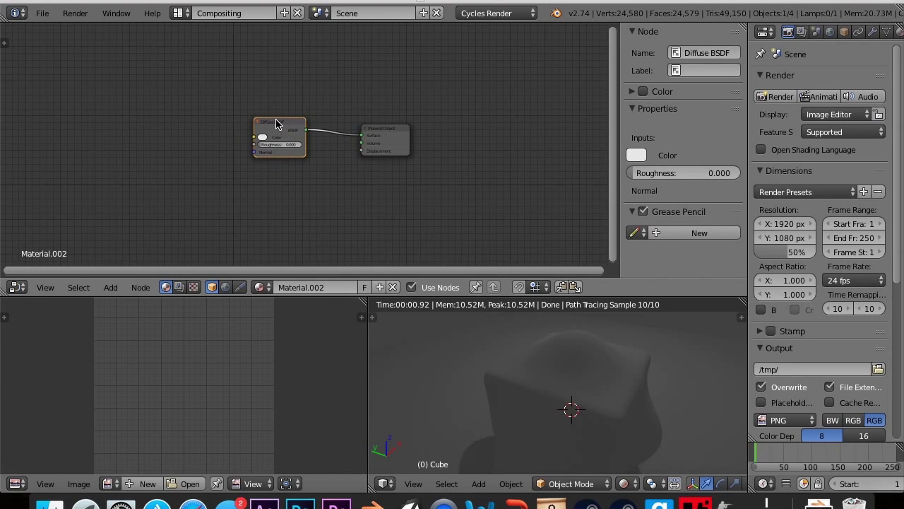
Add a Texture Coordinate input node ahead of the Diffuse BSDF, and move the Diffuse BSDF closer to the Material Output
key(shift+a)
mouse_move(268, 91)
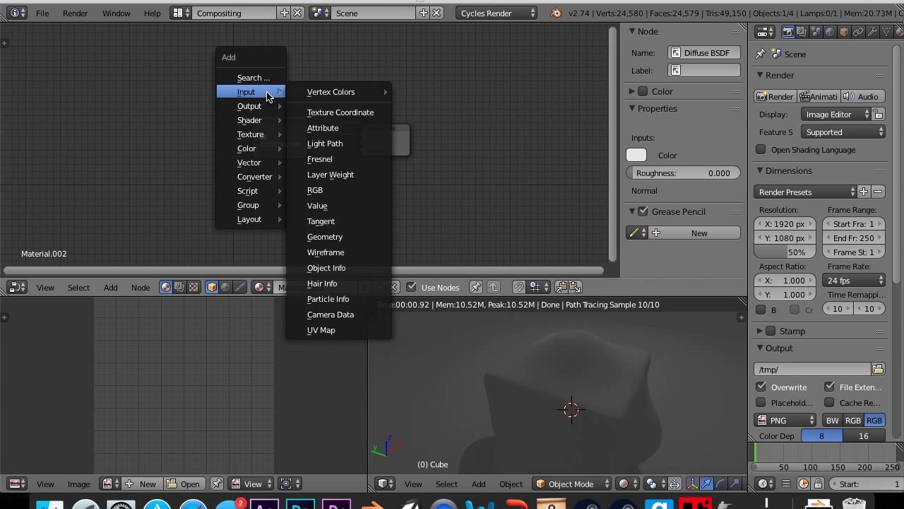
click(320, 111)
click(92, 103)
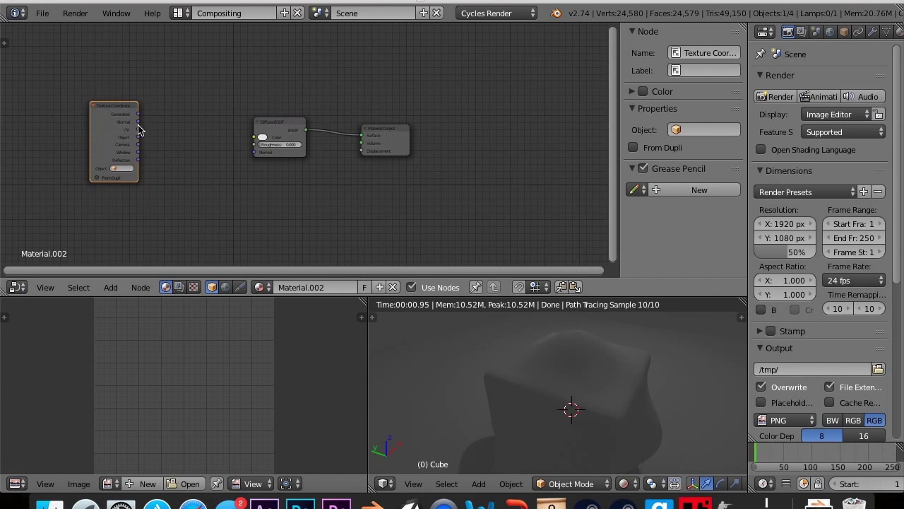
drag(137, 115, 207, 145)
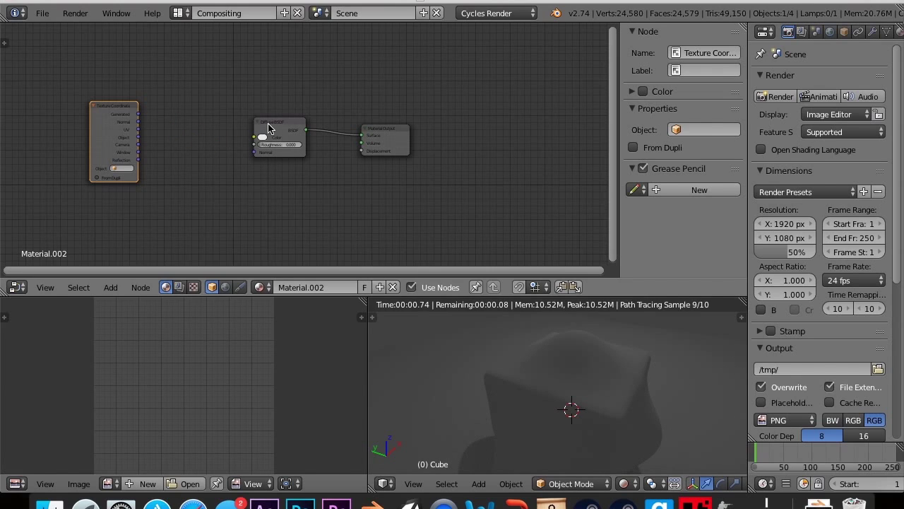
drag(269, 127, 312, 130)
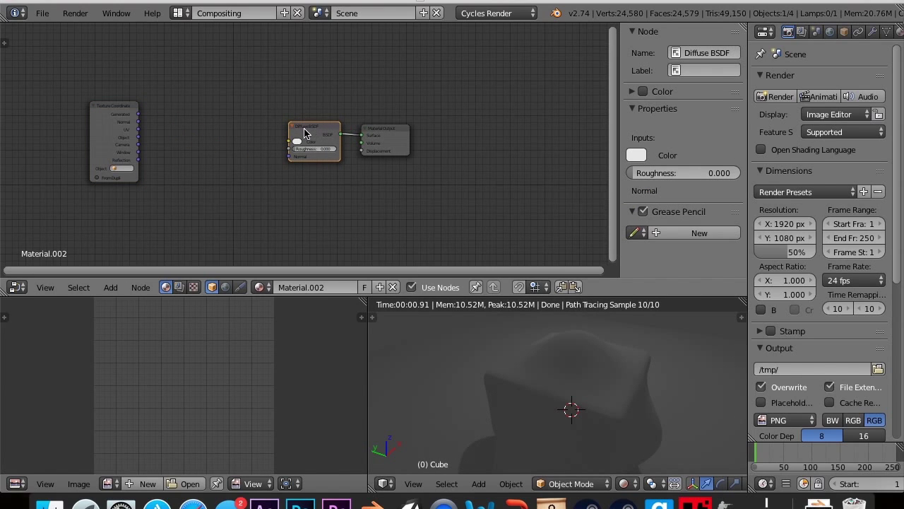
Add an Image Texture node between the Texture Coordinate and Diffuse BSDF nodes
key(shift+a)
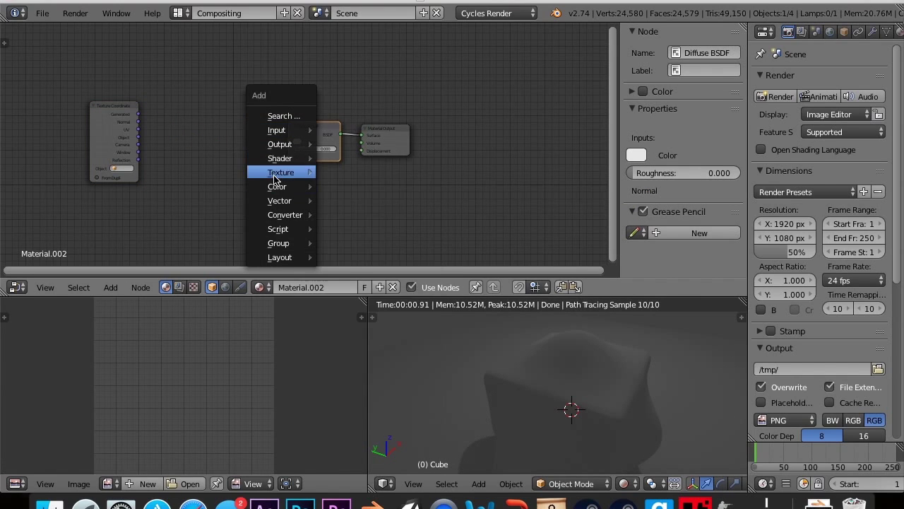
mouse_move(277, 174)
click(375, 204)
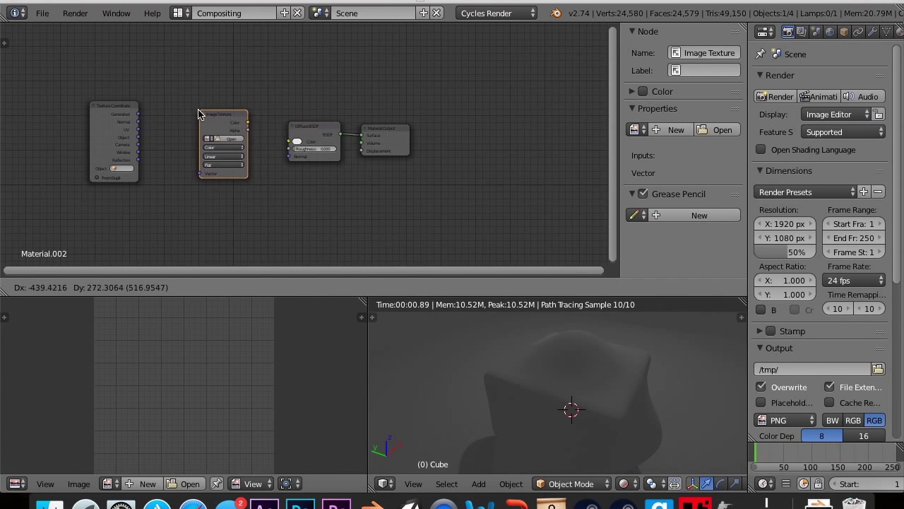
click(193, 114)
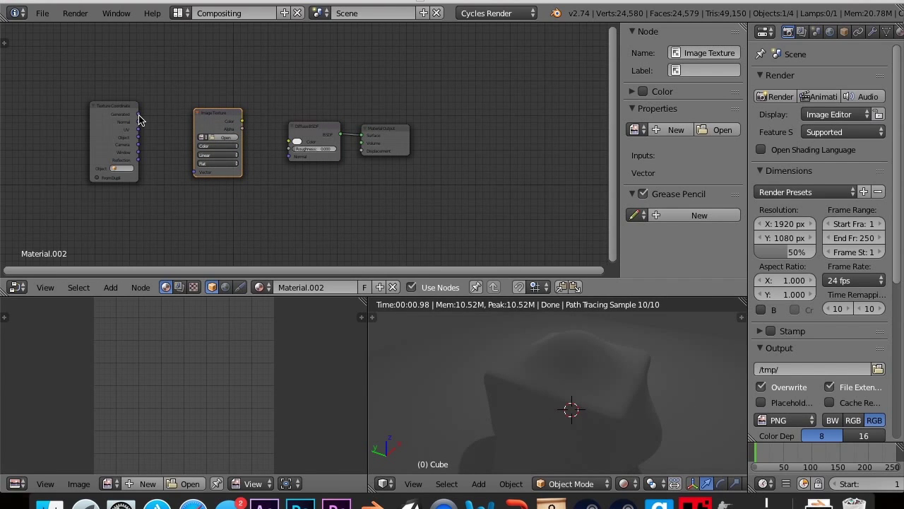
Connect Texture Coordinate's Generated output to the Image Texture's Vector and the Image Texture's Color to the Diffuse BSDF's Color
drag(139, 120, 164, 145)
drag(199, 175, 195, 172)
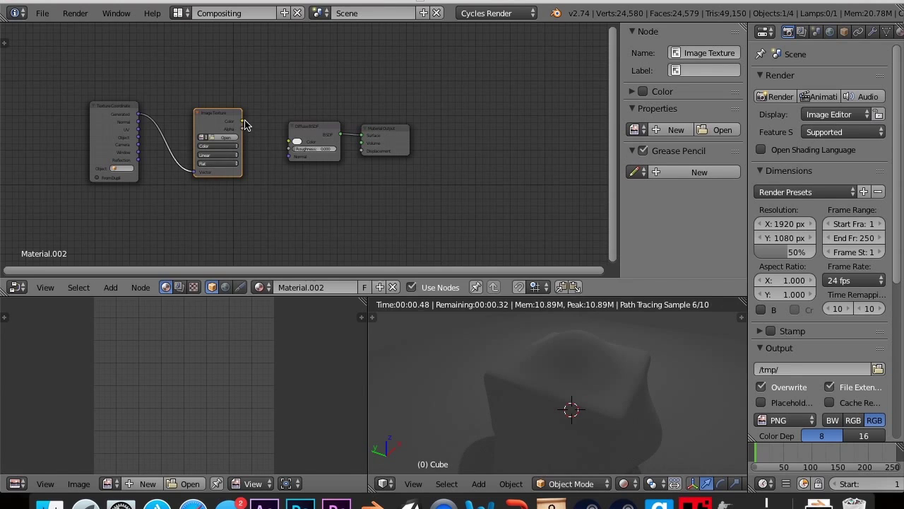
drag(242, 122, 291, 143)
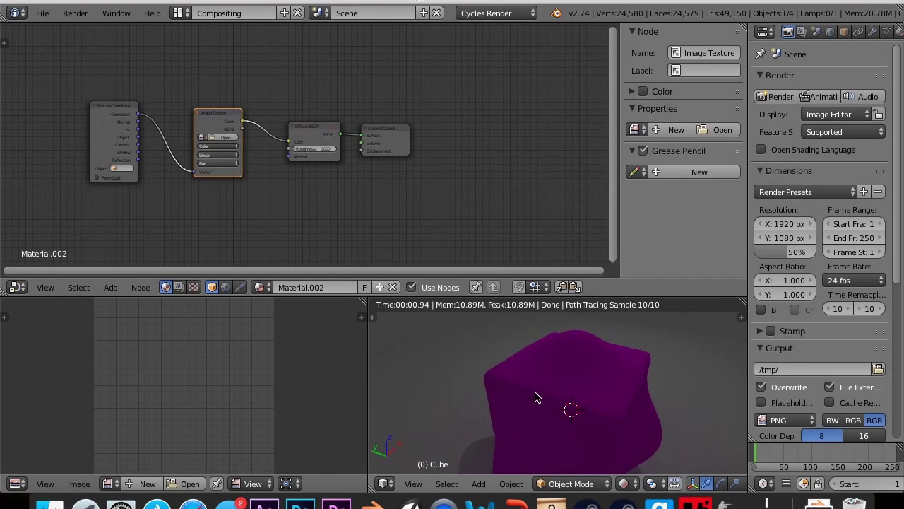
middle_drag(535, 397, 487, 351)
shift+scroll(486, 367, down, 2)
shift+scroll(486, 367, up, 4)
shift+scroll(486, 368, down, 2)
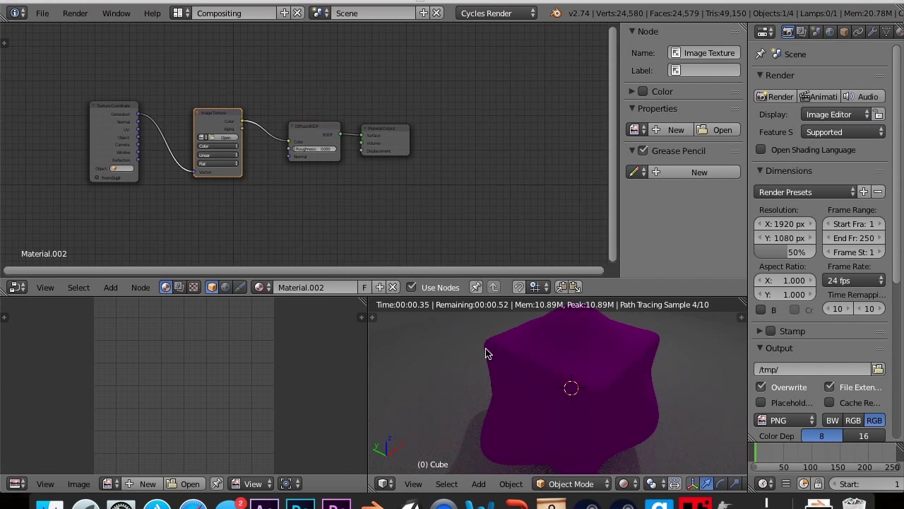
Load Asphalt.jpg from the Downloads folder into the Image Texture node and inspect the textured cube from another side
click(221, 139)
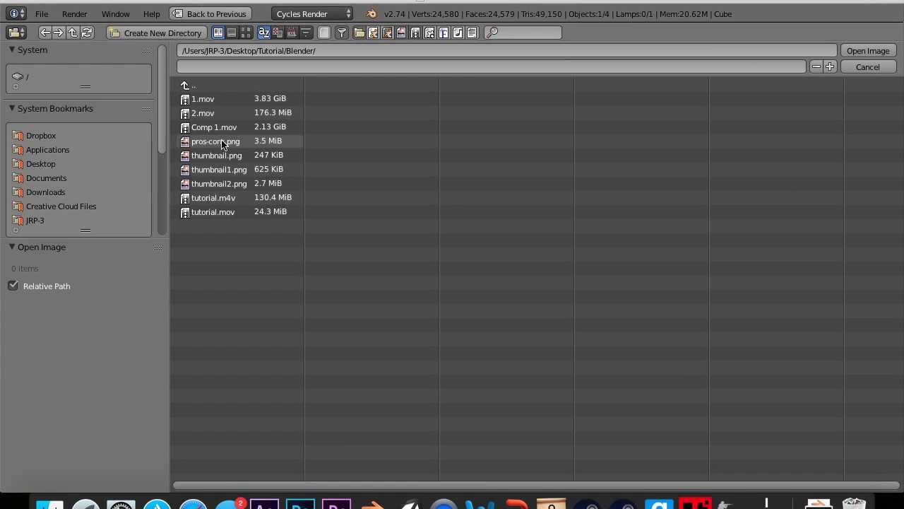
click(38, 193)
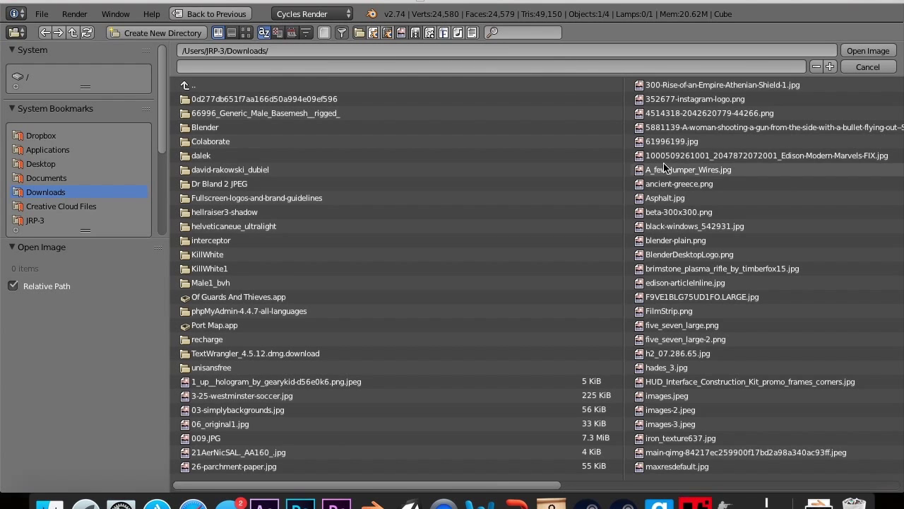
double_click(662, 197)
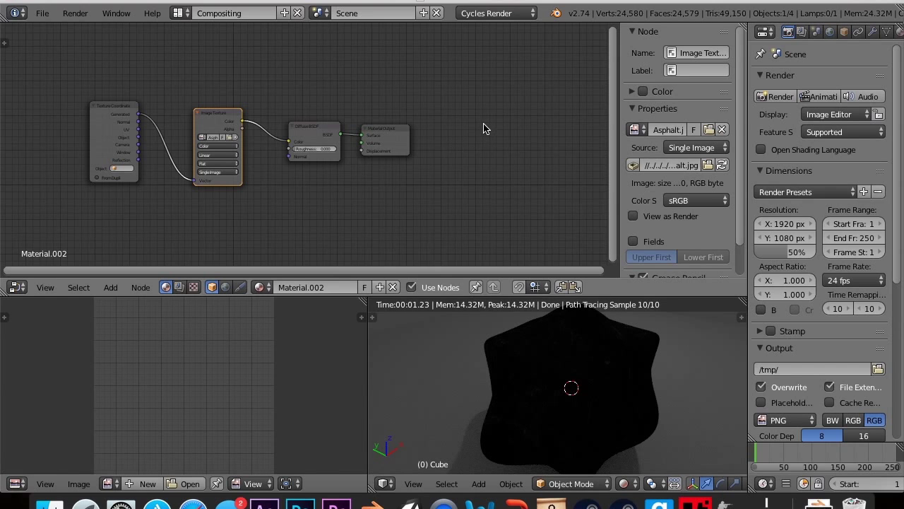
middle_drag(552, 325, 672, 432)
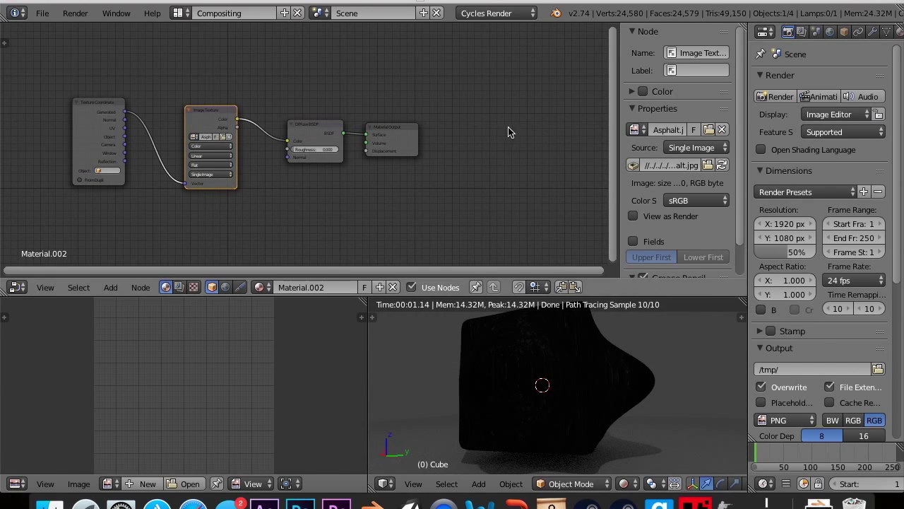
scroll(502, 325, down, 3)
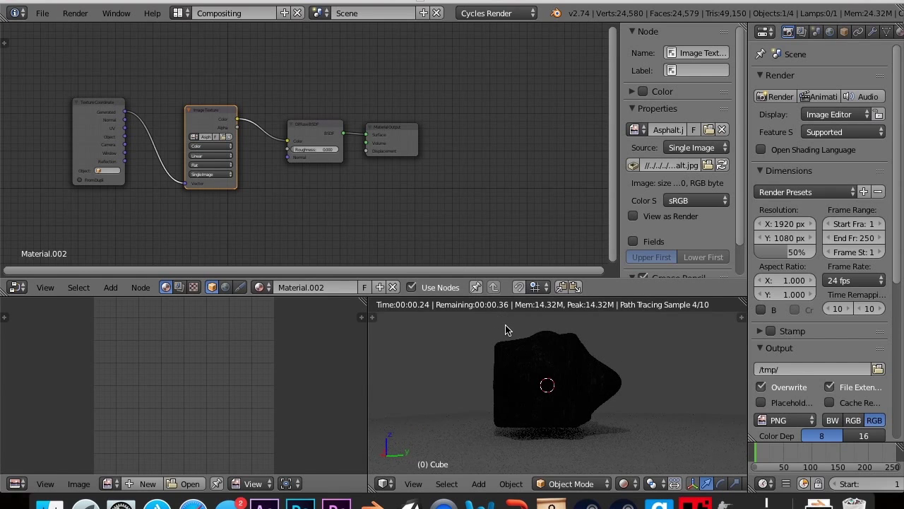
Move the Material Output and Diffuse BSDF nodes farther from the Image Texture node to make room between them
scroll(506, 326, up, 3)
drag(330, 129, 343, 132)
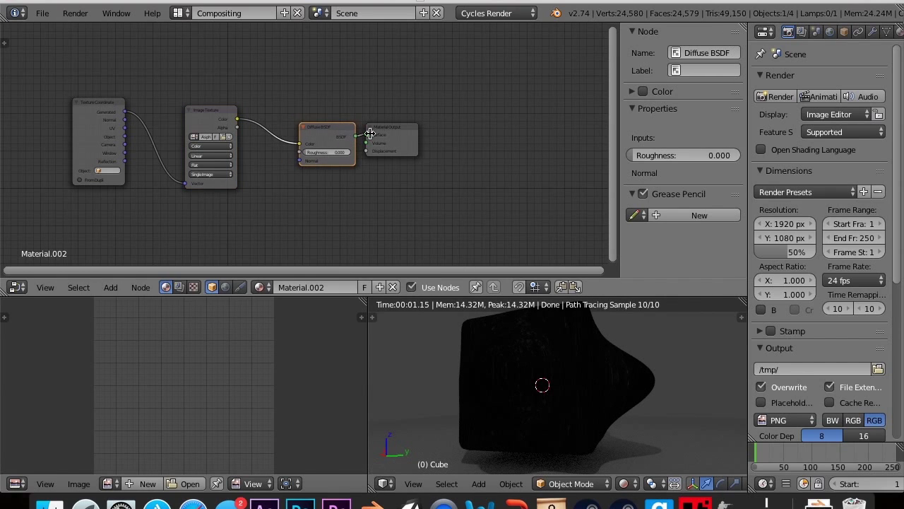
drag(398, 134, 477, 138)
drag(329, 135, 373, 135)
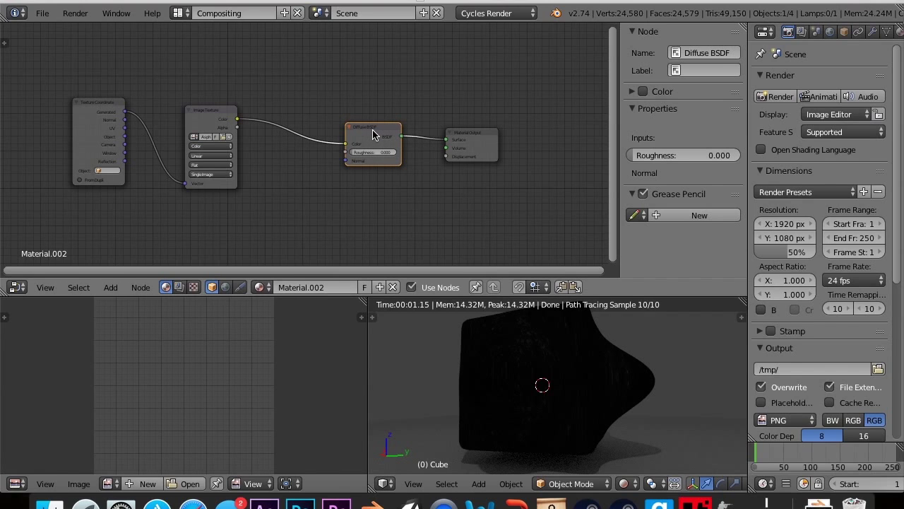
Add an RGB Curves node and insert it into the color link between the Image Texture and Diffuse BSDF nodes
key(shift+a)
mouse_move(355, 205)
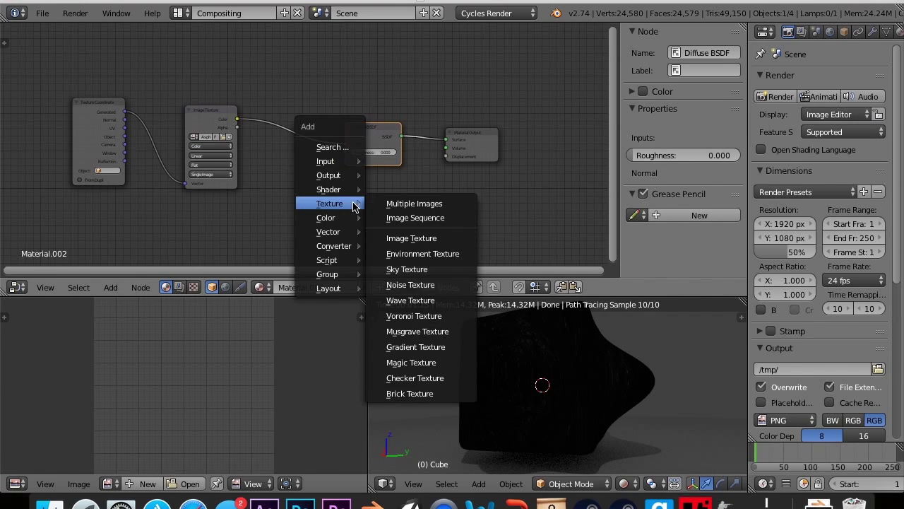
mouse_move(325, 188)
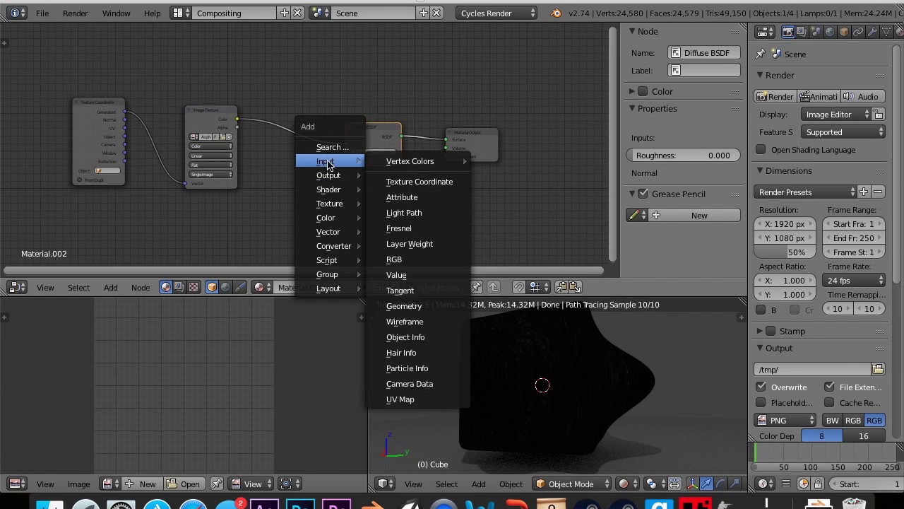
mouse_move(335, 165)
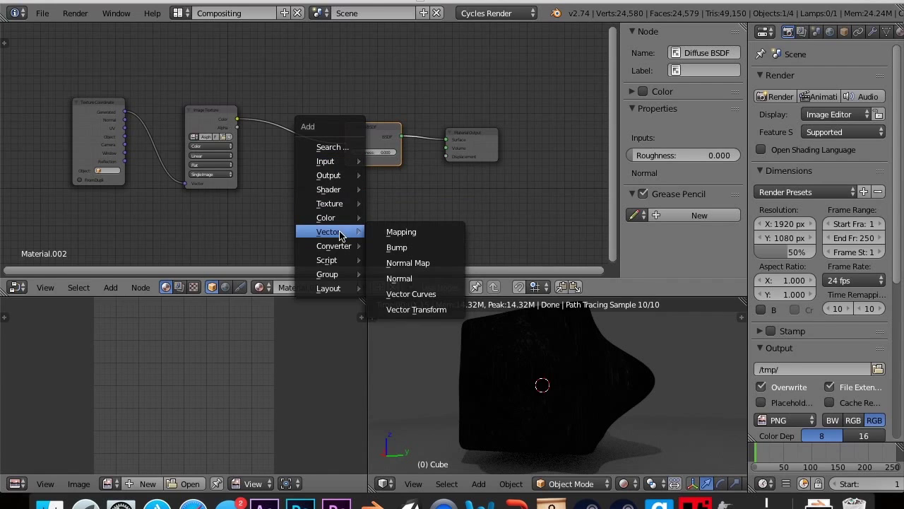
mouse_move(335, 247)
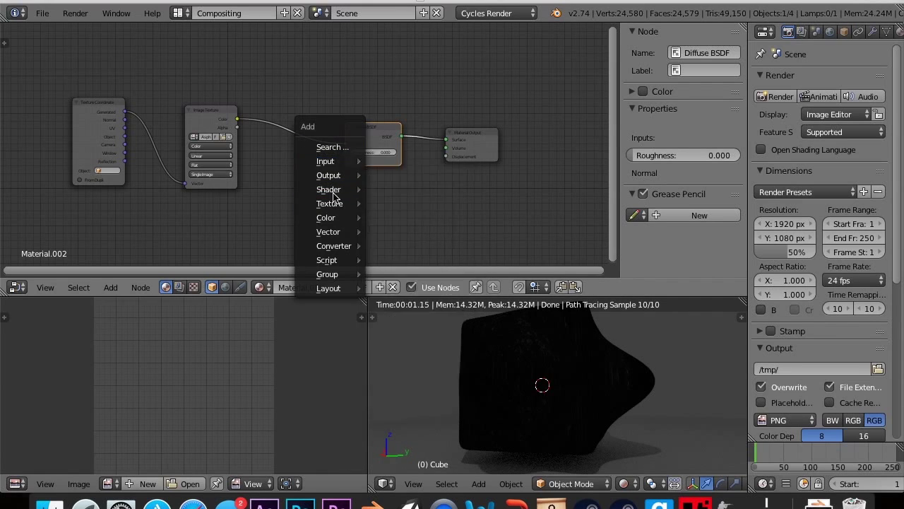
click(407, 234)
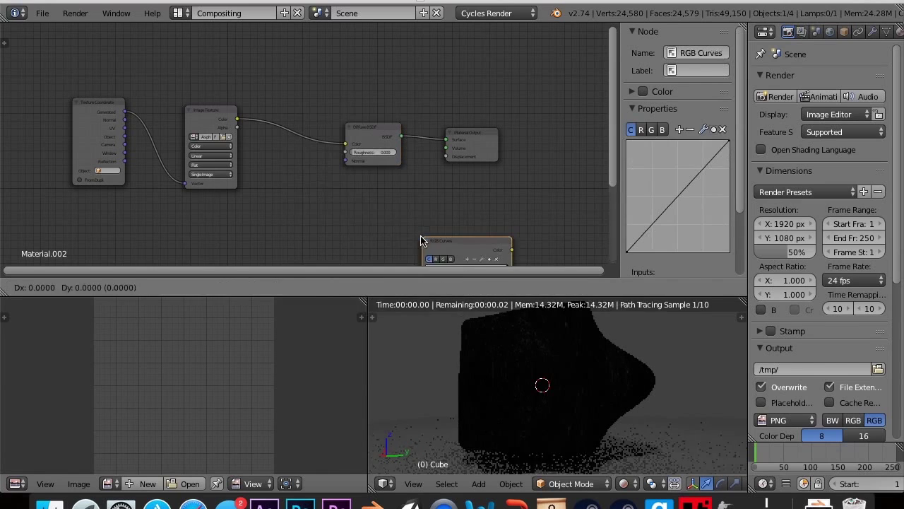
click(254, 180)
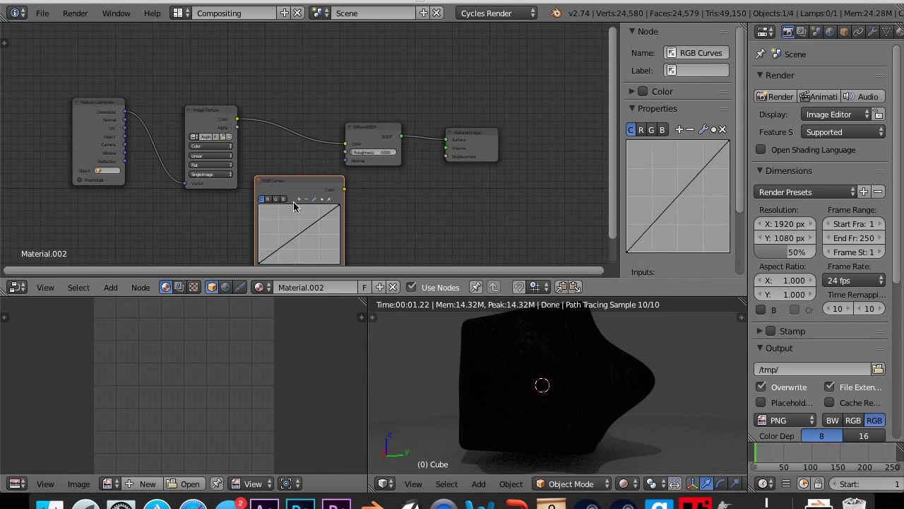
drag(296, 179, 289, 101)
Shape the RGB curve with points at about X 0.331, Y 0.675 and X 0.718, Y 0.862, with a deep dip between them
drag(298, 151, 311, 132)
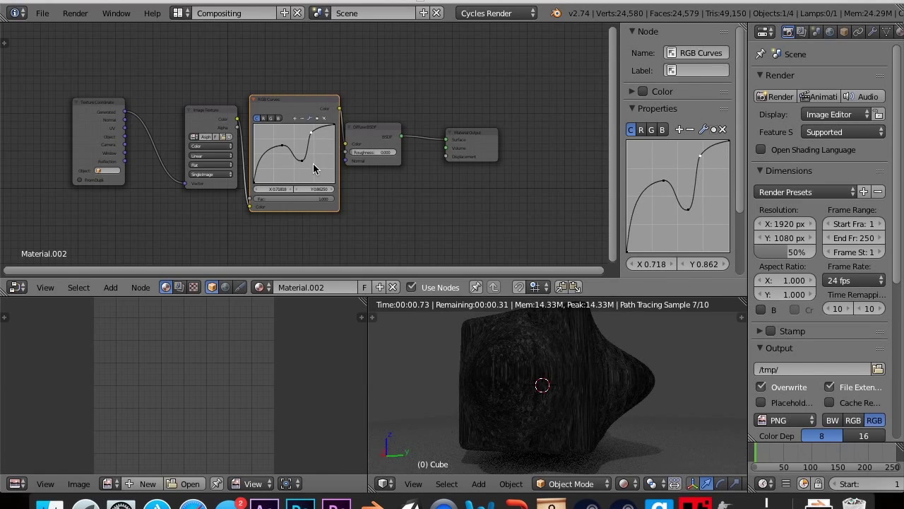
drag(314, 168, 290, 128)
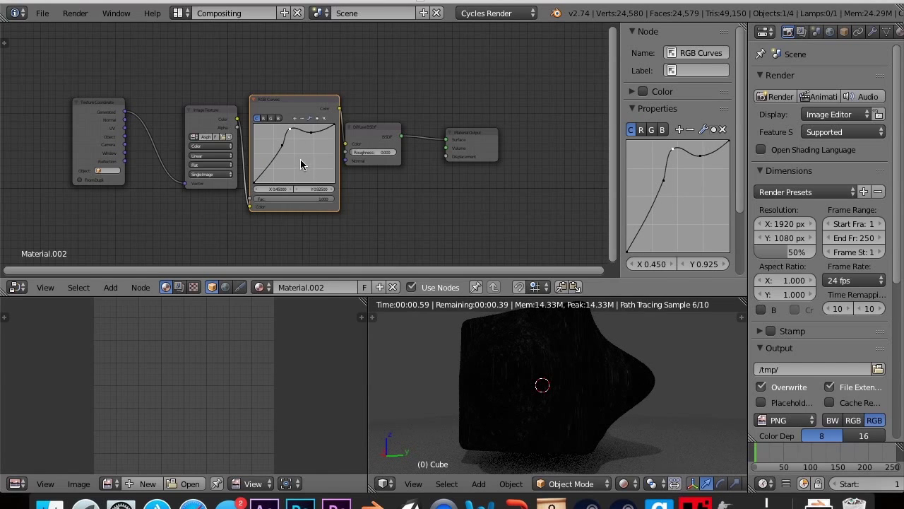
drag(310, 171, 280, 142)
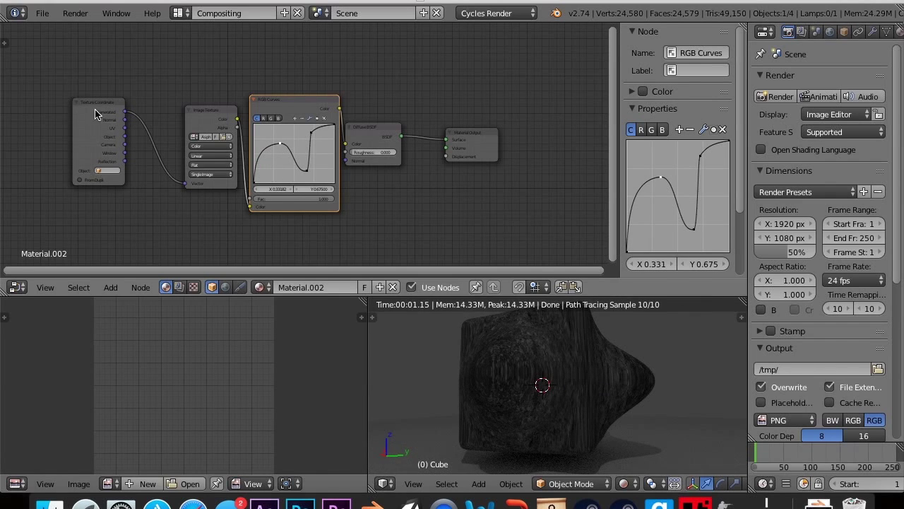
Move the Texture Coordinate node away, then delete it and inspect the cube's render from other angles
drag(96, 114, 68, 118)
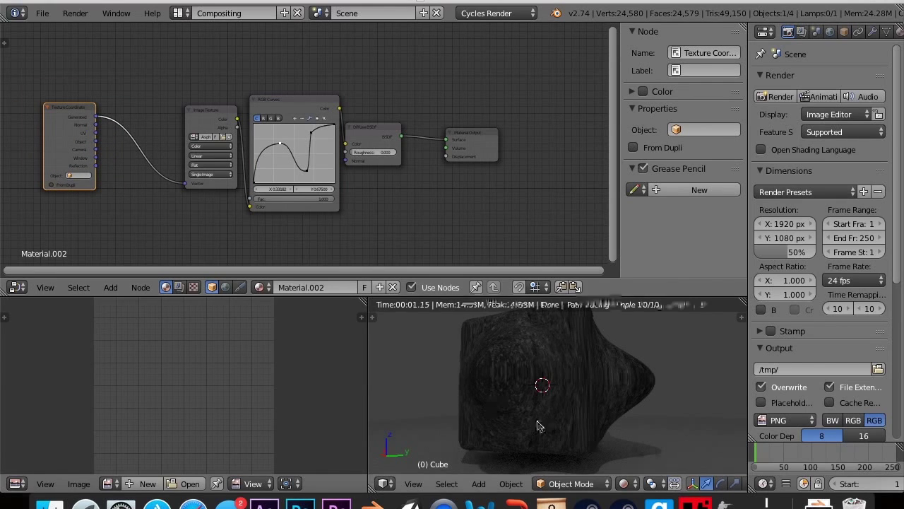
middle_drag(539, 426, 556, 373)
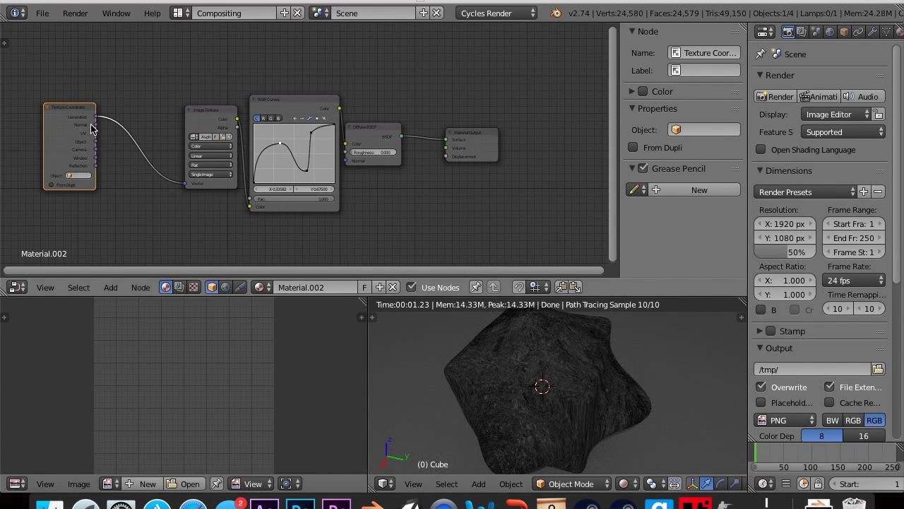
key(x)
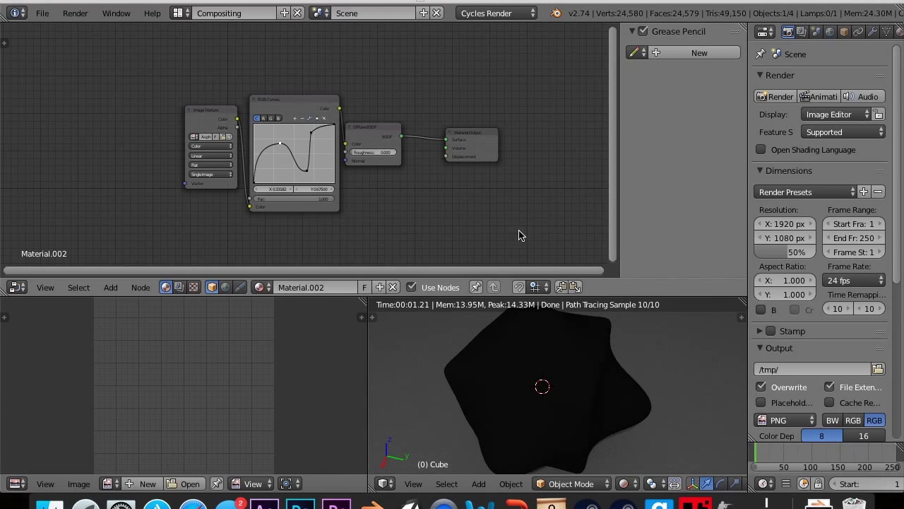
middle_drag(588, 373, 707, 343)
Add a Mapping vector node ahead of the Image Texture and connect its Vector output to the Image Texture's Vector input
key(shift+a)
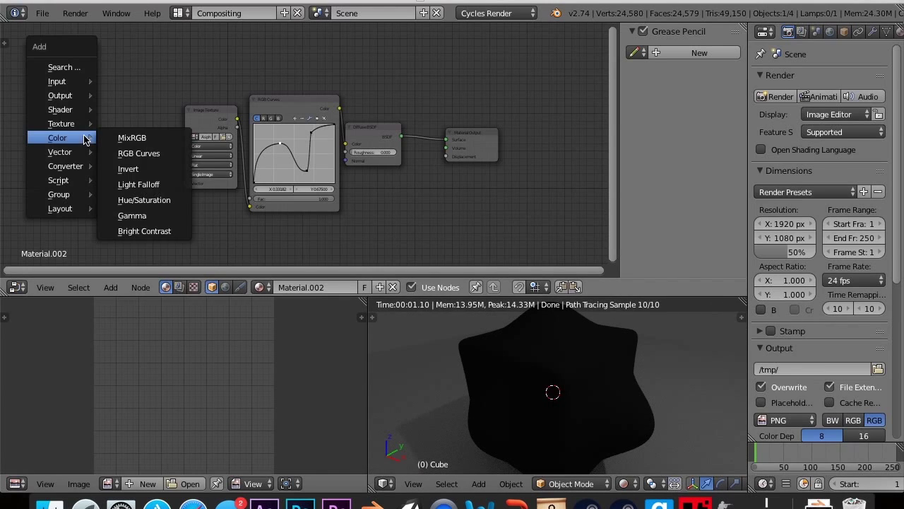
mouse_move(63, 123)
mouse_move(63, 84)
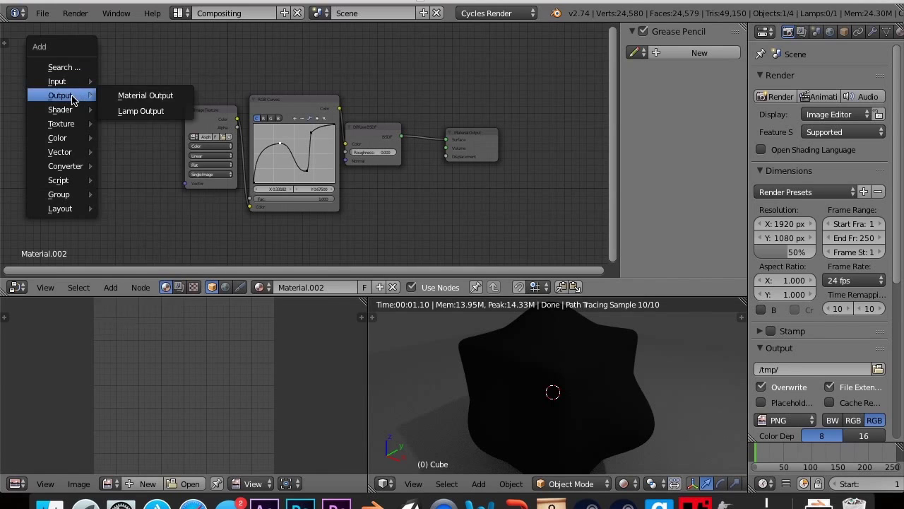
mouse_move(61, 142)
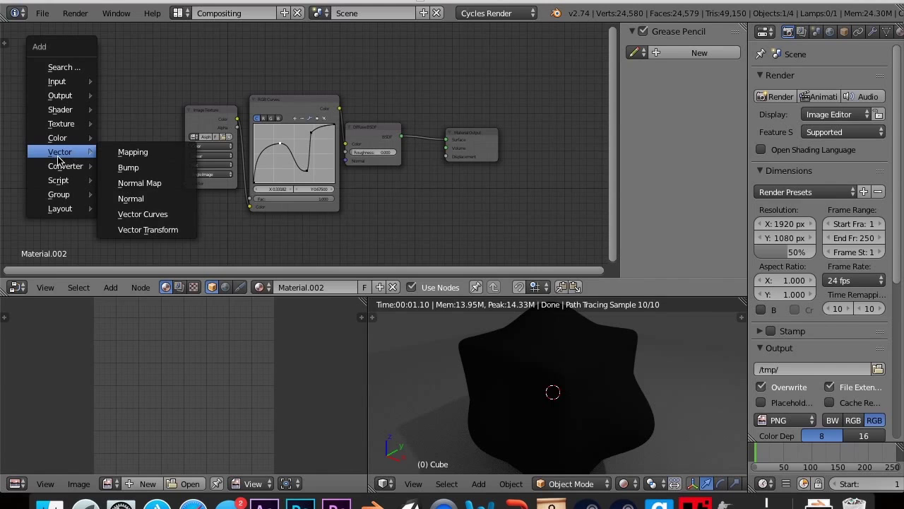
click(131, 151)
click(35, 109)
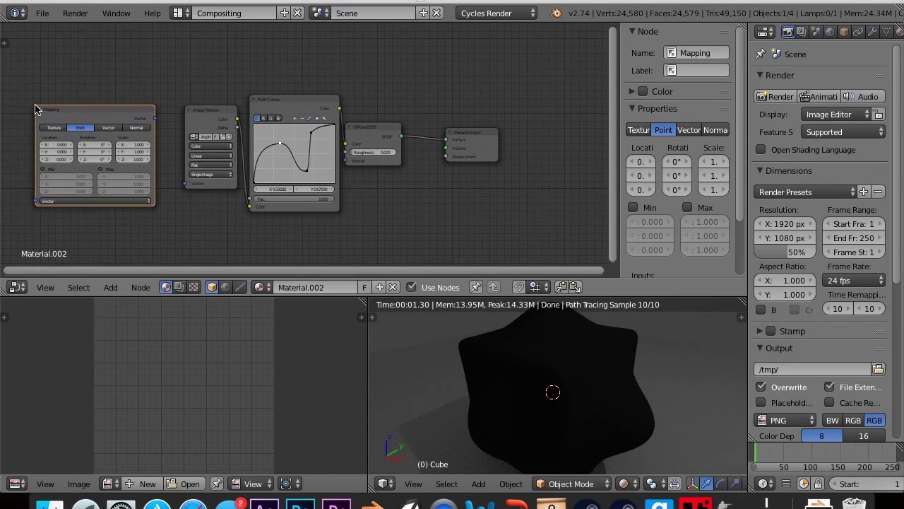
drag(155, 119, 183, 188)
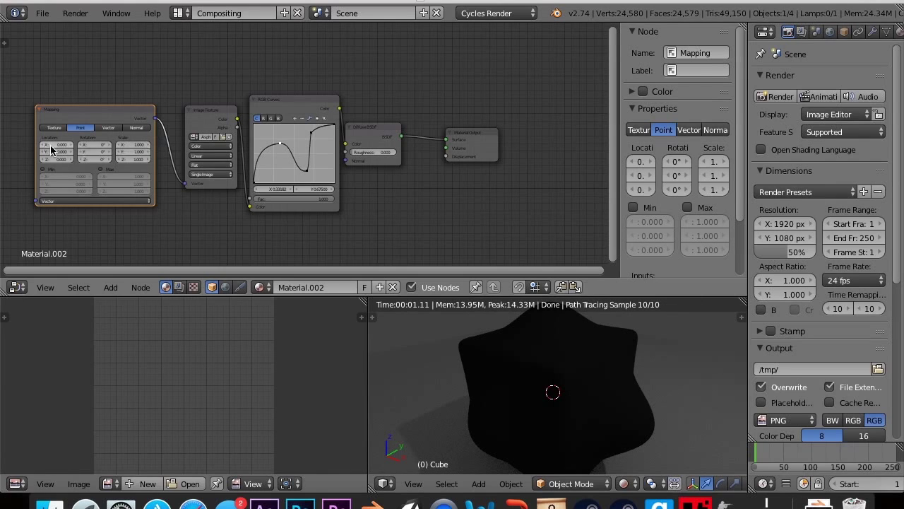
Set the Mapping node's X scale to -11.5, then delete the Mapping node
mouse_move(136, 150)
mouse_down()
mouse_move(169, 151)
mouse_move(83, 144)
mouse_move(130, 146)
mouse_up()
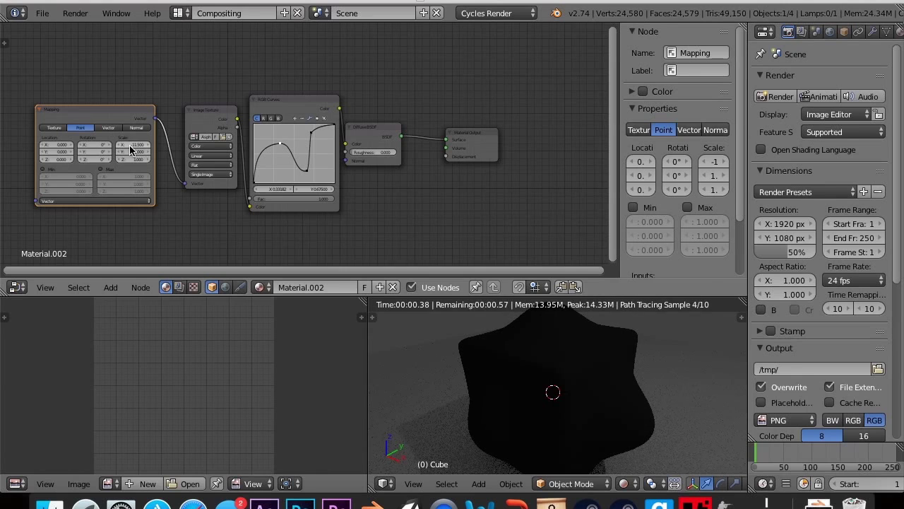
click(99, 201)
drag(76, 210, 113, 216)
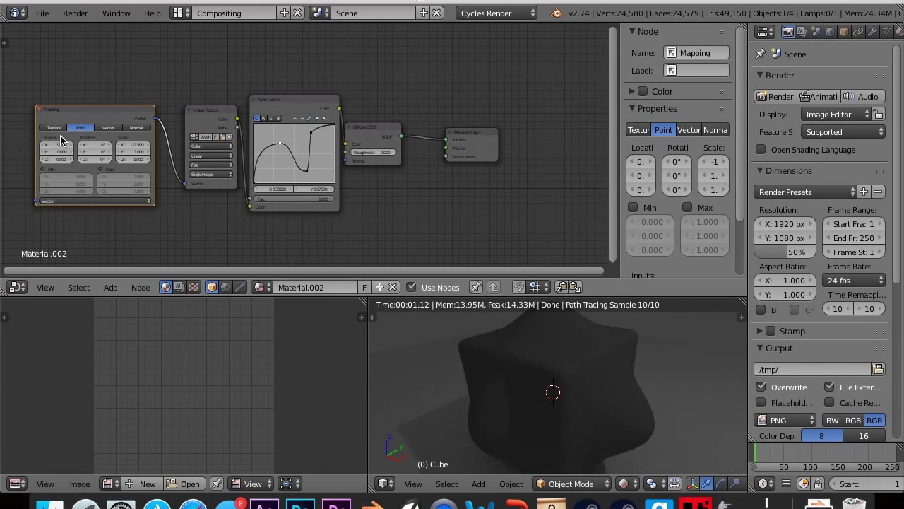
key(x)
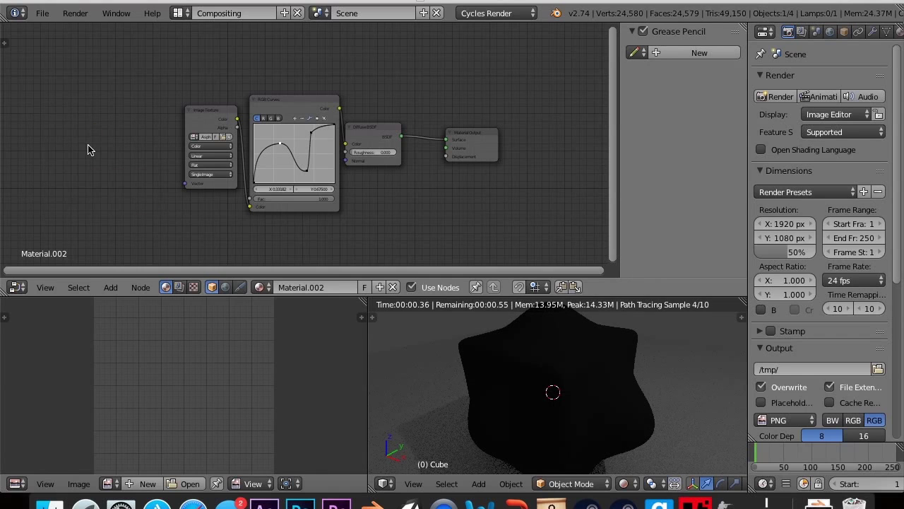
Add a Texture Coordinate node, connect Generated to the Image Texture's Vector, and inspect the textured cube from another side
key(shift+a)
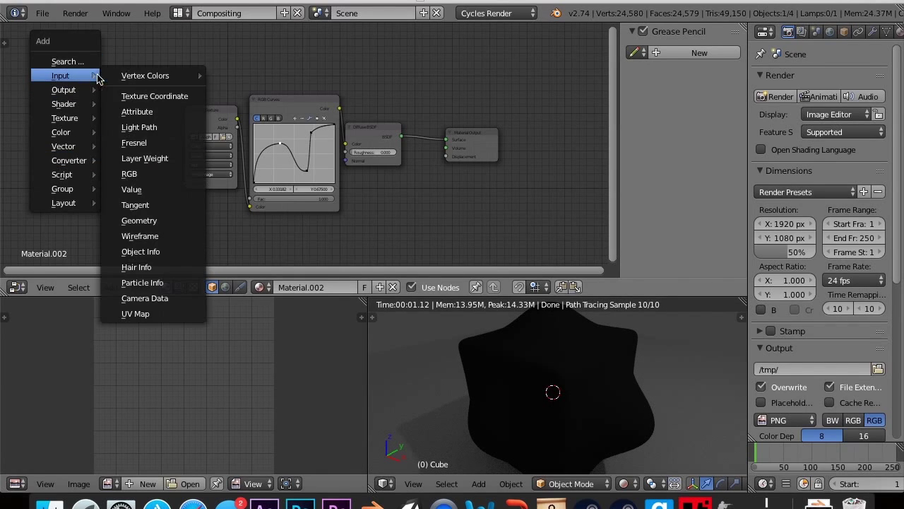
click(162, 93)
click(71, 133)
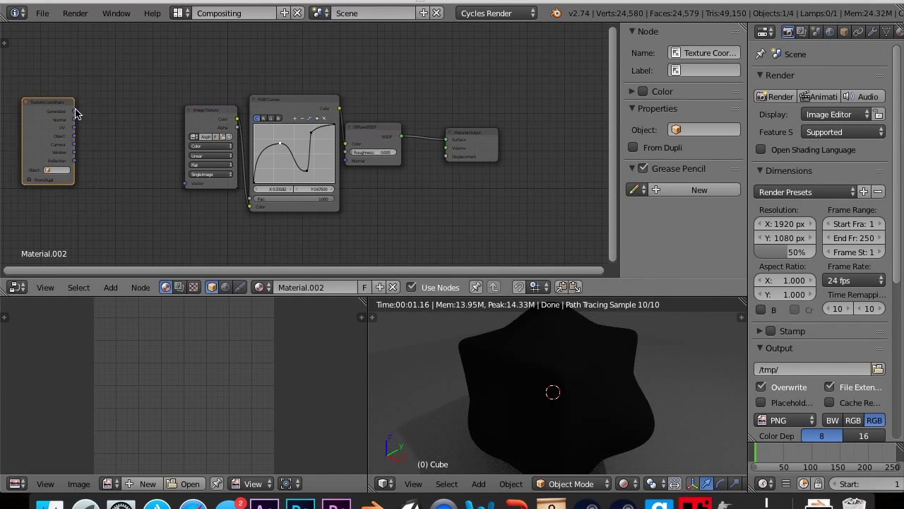
drag(74, 111, 185, 184)
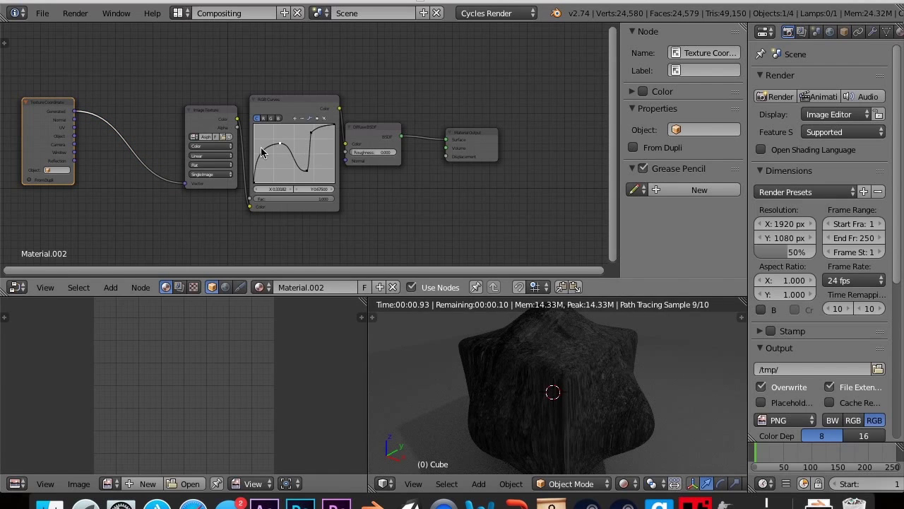
middle_drag(509, 347, 437, 384)
scroll(438, 384, down, 2)
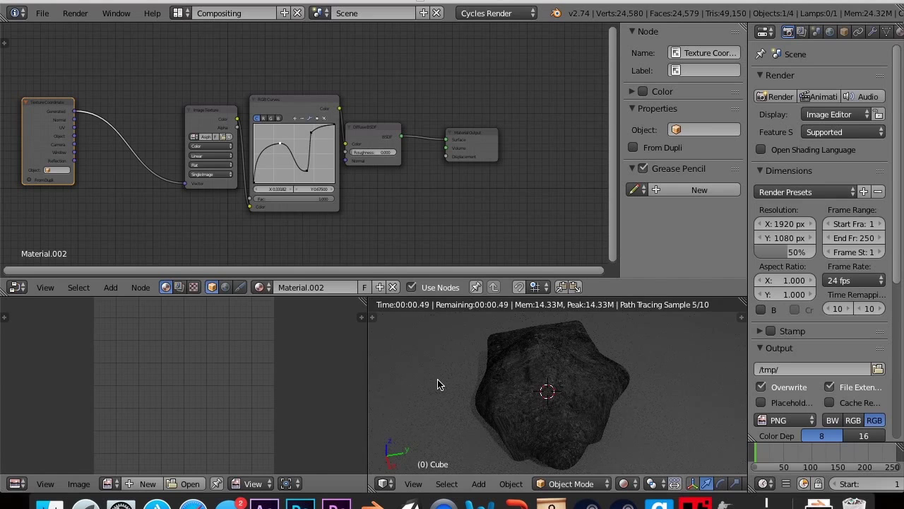
scroll(438, 384, up, 1)
scroll(439, 382, down, 1)
Spread out the node layout, raising the Image Texture, RGB Curves and Diffuse BSDF nodes together and moving Texture Coordinate and Material Output outward
drag(56, 115, 31, 125)
click(198, 117)
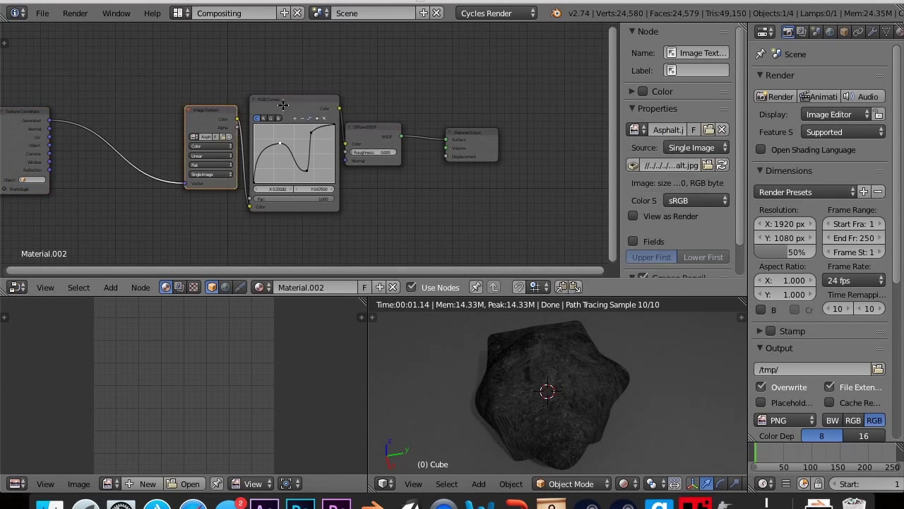
click(282, 104)
click(228, 116)
shift+click(290, 113)
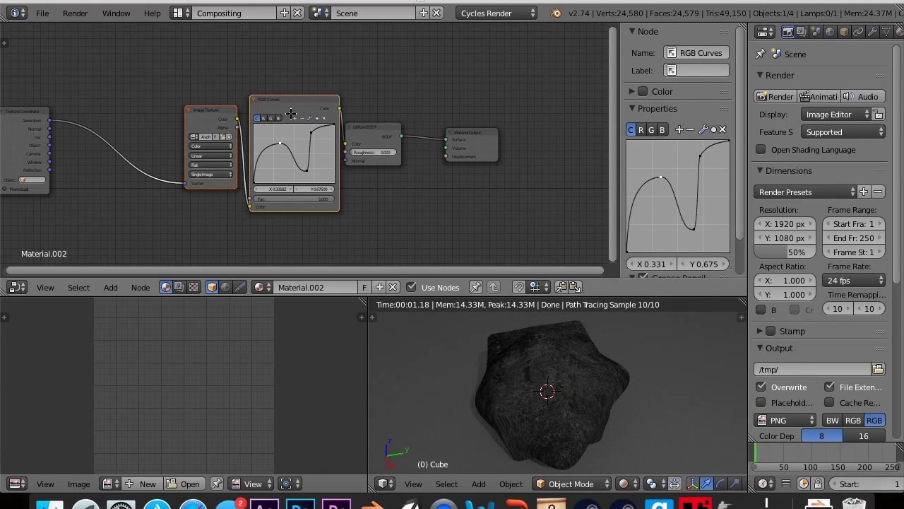
shift+click(381, 132)
drag(366, 137, 344, 59)
drag(469, 128, 555, 125)
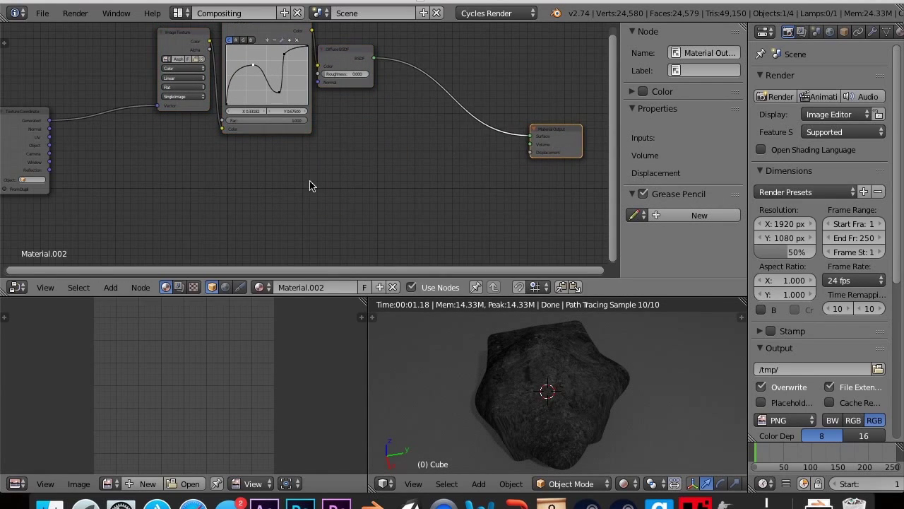
Add a Noise Texture node below the Image Texture and connect Texture Coordinate's Generated output to its Vector input
key(shift+a)
mouse_move(286, 231)
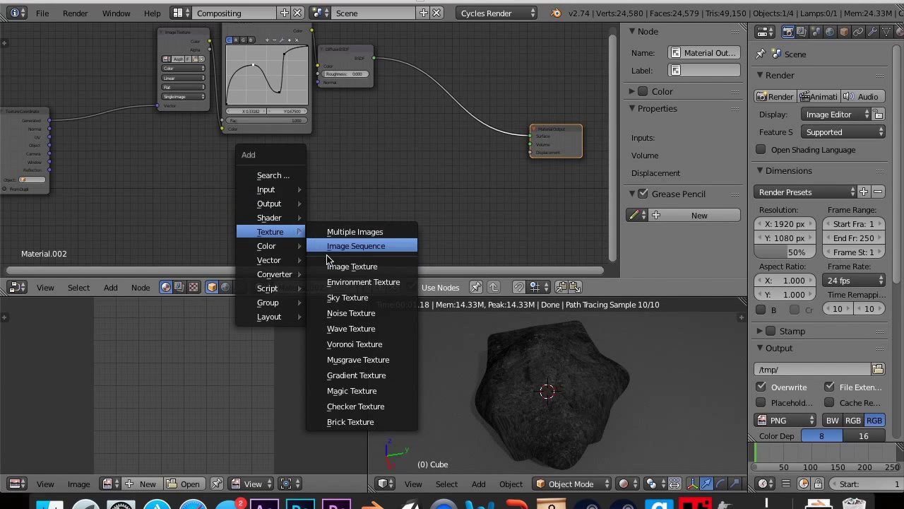
click(345, 313)
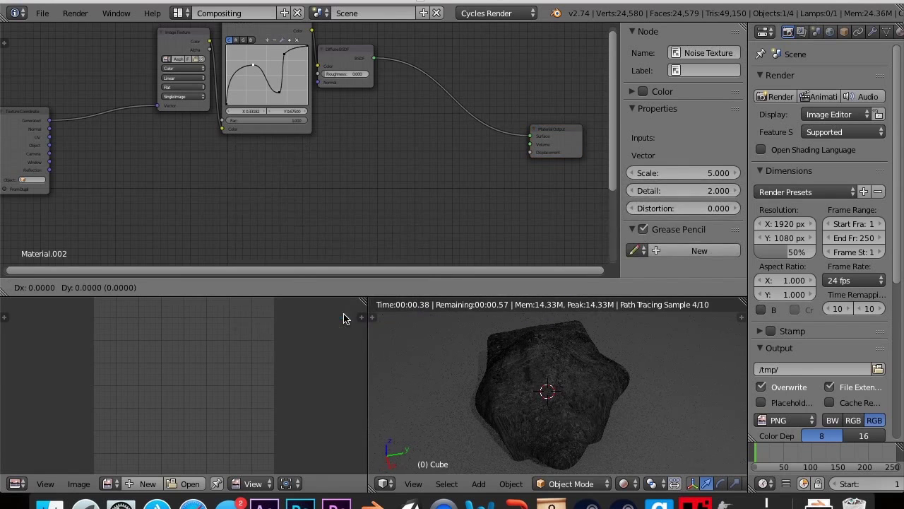
click(159, 179)
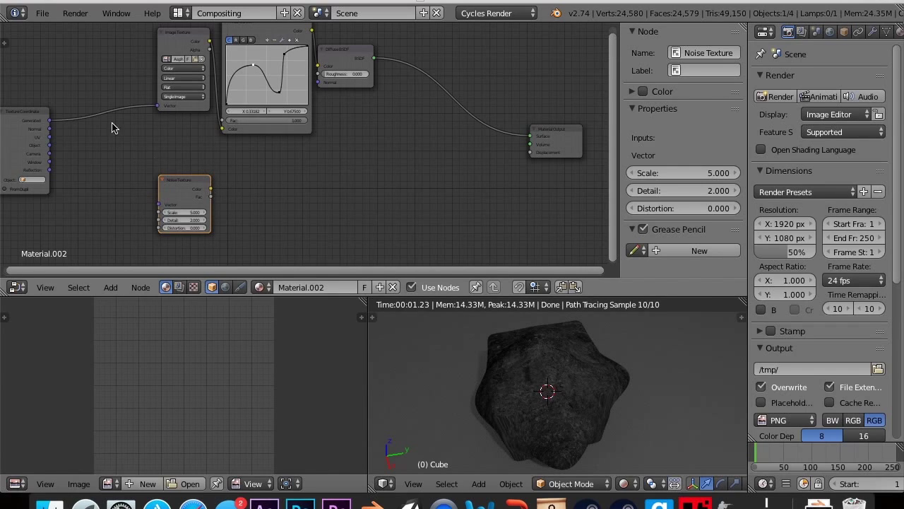
drag(49, 122, 159, 204)
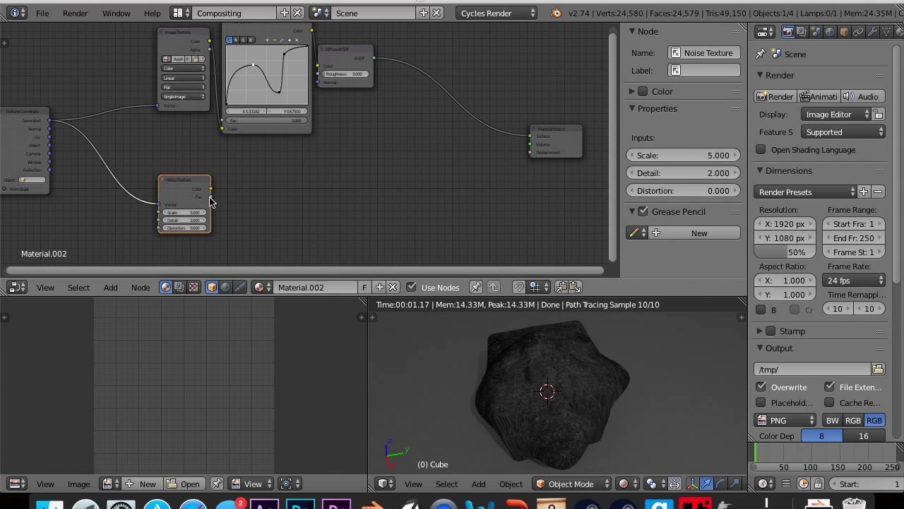
Add a MixRGB node in the free space between the Noise Texture and Material Output nodes
key(shift+a)
mouse_move(212, 202)
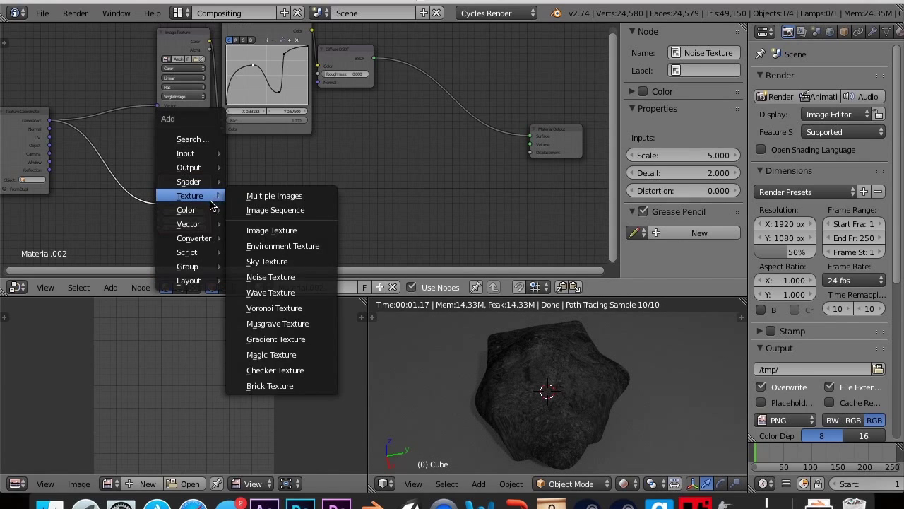
click(262, 209)
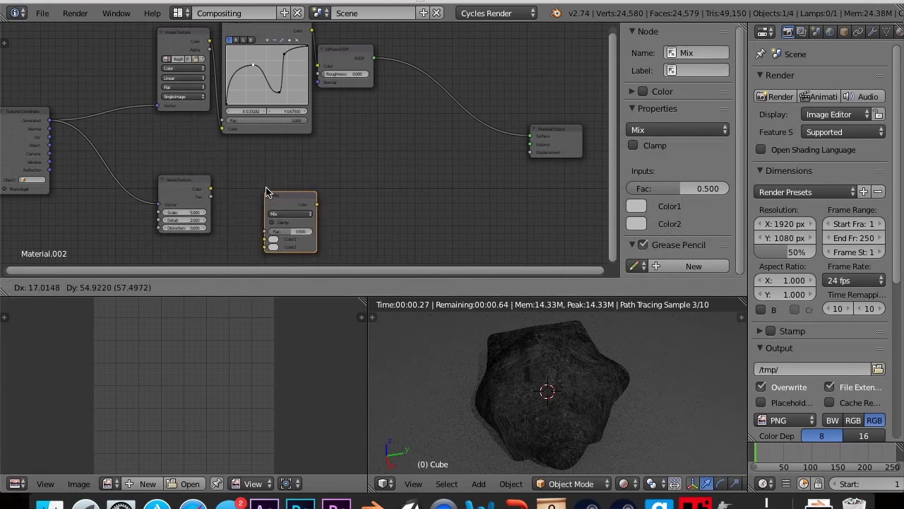
click(302, 165)
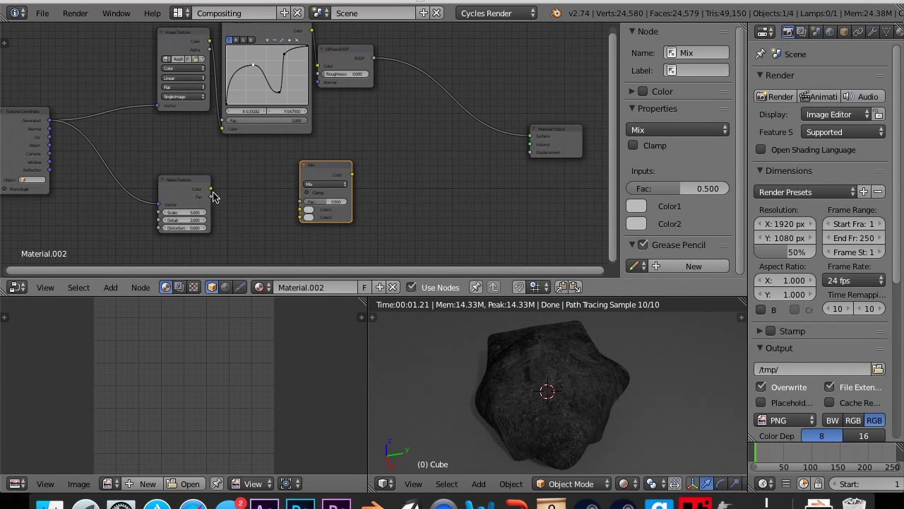
Connect the Noise Texture's Fac output to the MixRGB node's Color1 input and set Color2 to black
drag(210, 197, 302, 210)
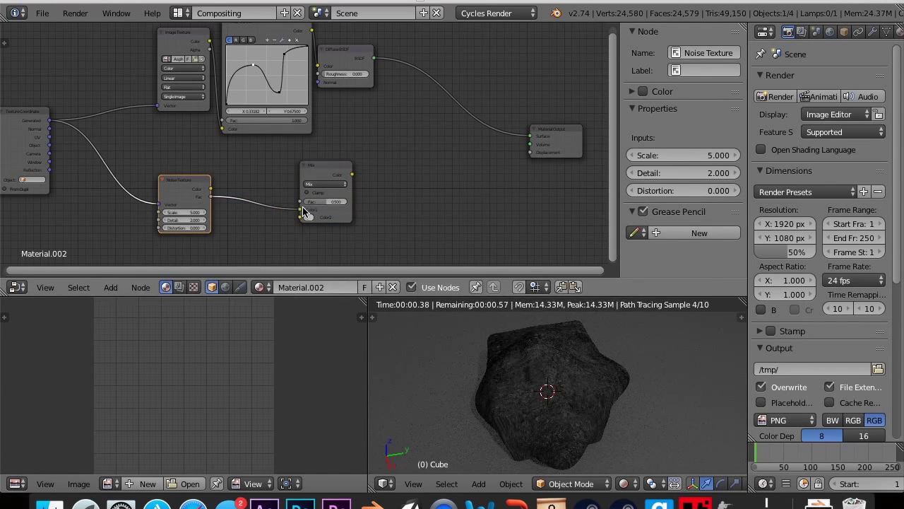
click(308, 218)
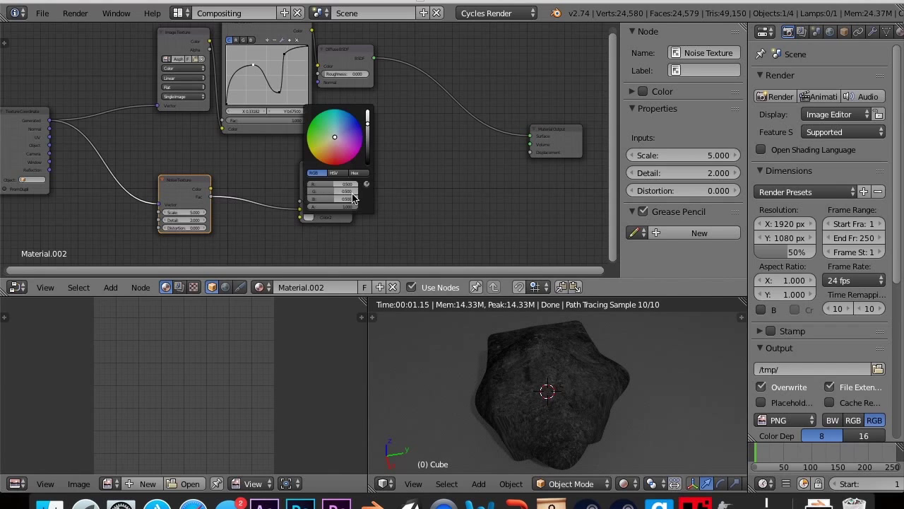
drag(369, 138, 354, 182)
Insert a Mix Shader between Diffuse BSDF and Material Output, and connect the MixRGB Color output to its second Shader input
key(shift+a)
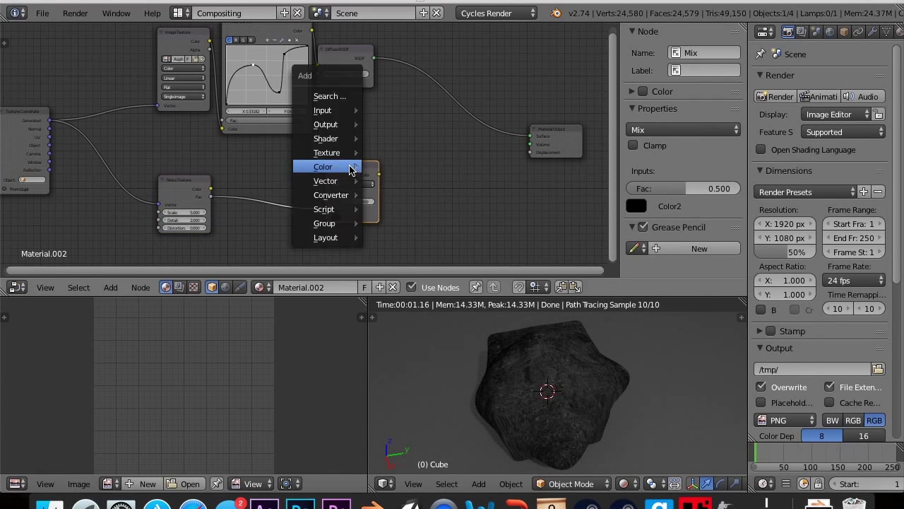
mouse_move(344, 167)
mouse_move(326, 138)
click(404, 137)
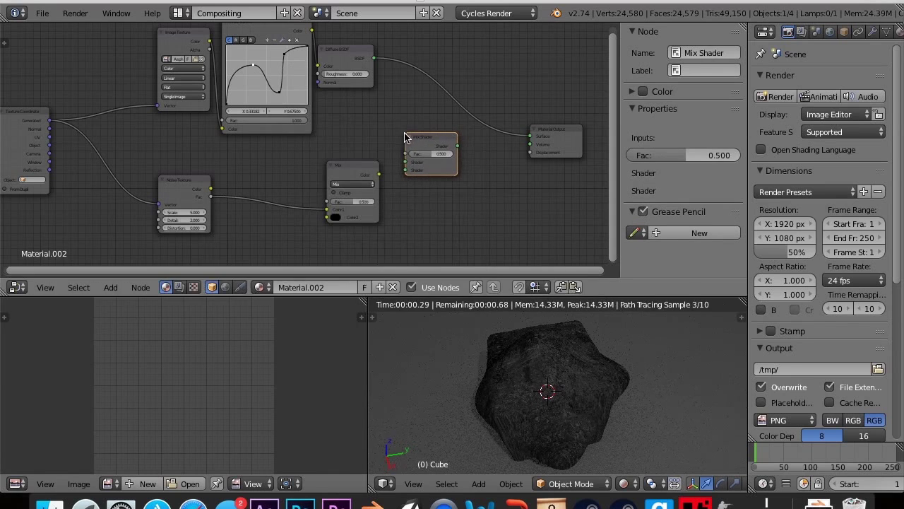
click(429, 109)
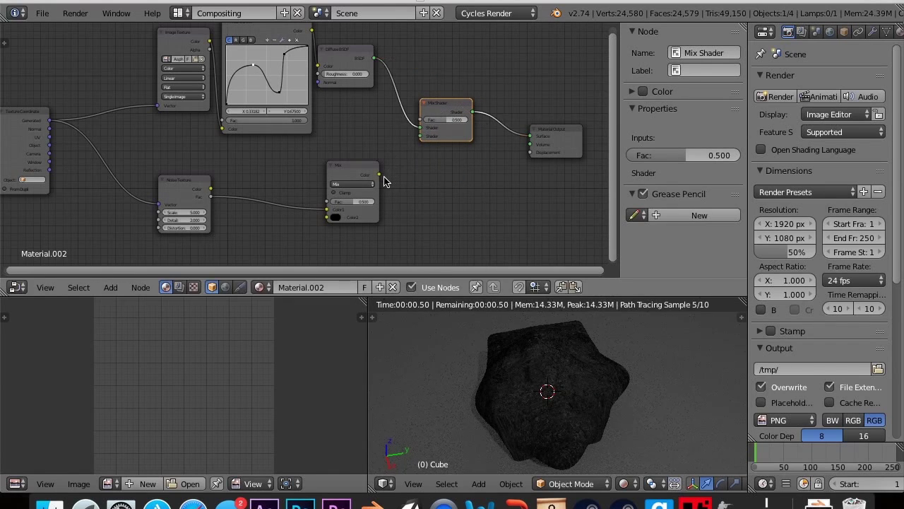
drag(379, 174, 422, 139)
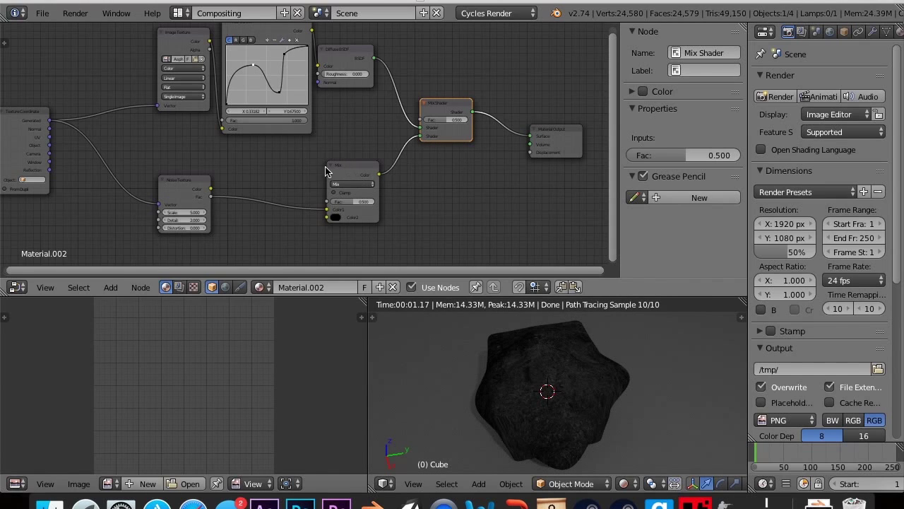
Set the MixRGB factor to 0, the Noise Texture scale to about 21.9 and the Mix Shader factor to 0.636
drag(354, 202, 330, 203)
drag(178, 212, 204, 212)
mouse_move(436, 122)
mouse_down()
mouse_move(471, 118)
mouse_move(428, 118)
mouse_move(449, 123)
mouse_up()
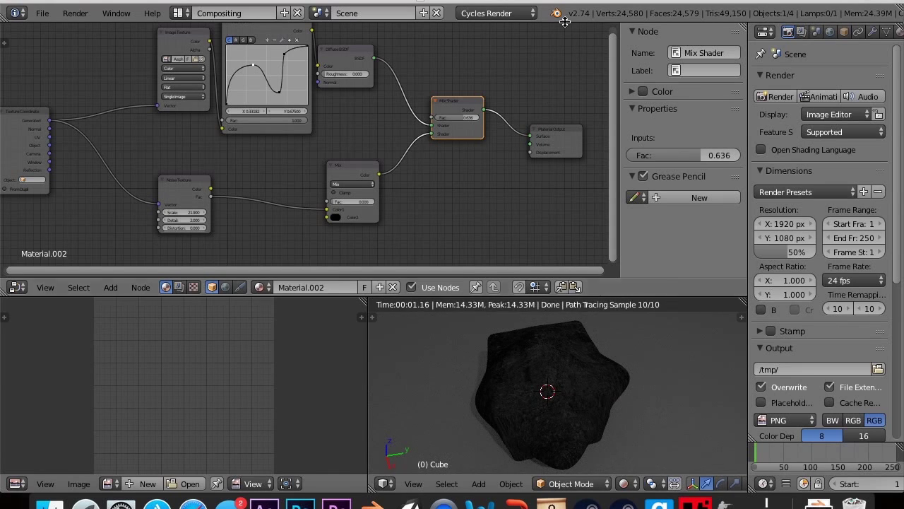
scroll(374, 125, down, 2)
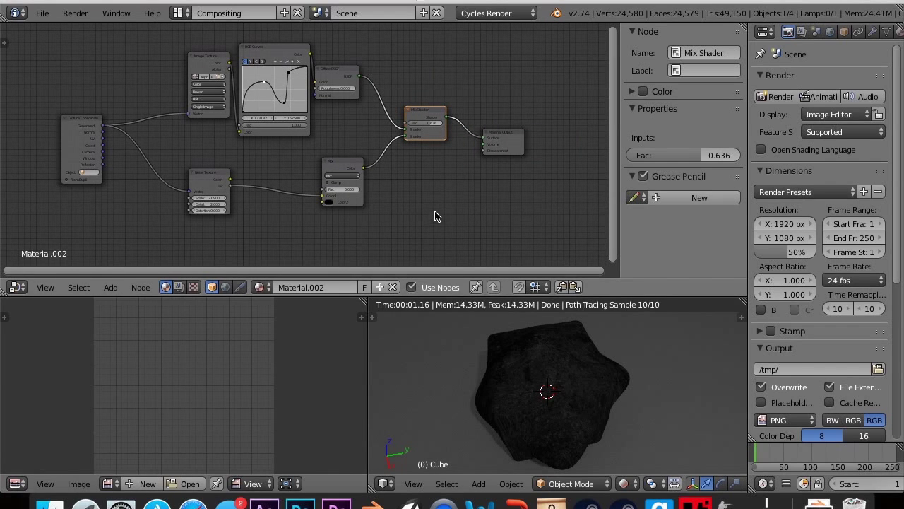
key(space)
text(gds)
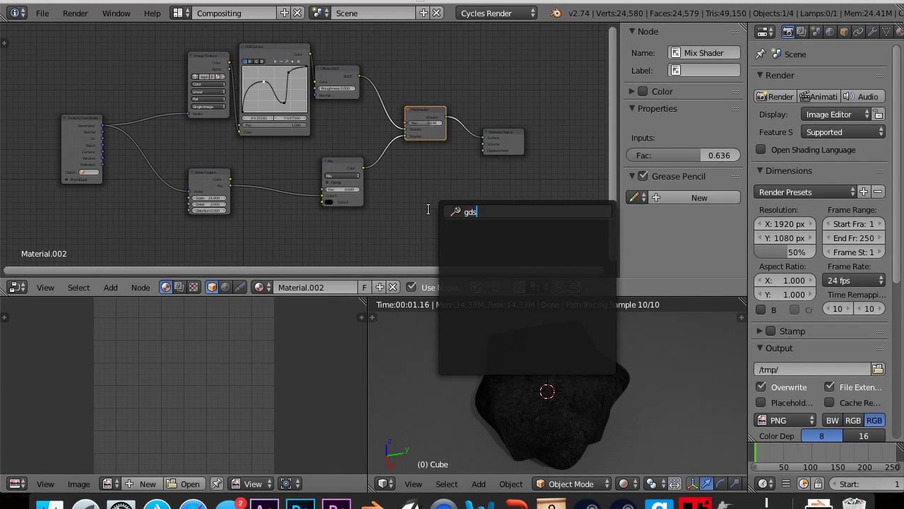
key(BackSpace)
key(BackSpace)
key(BackSpace)
key(Escape)
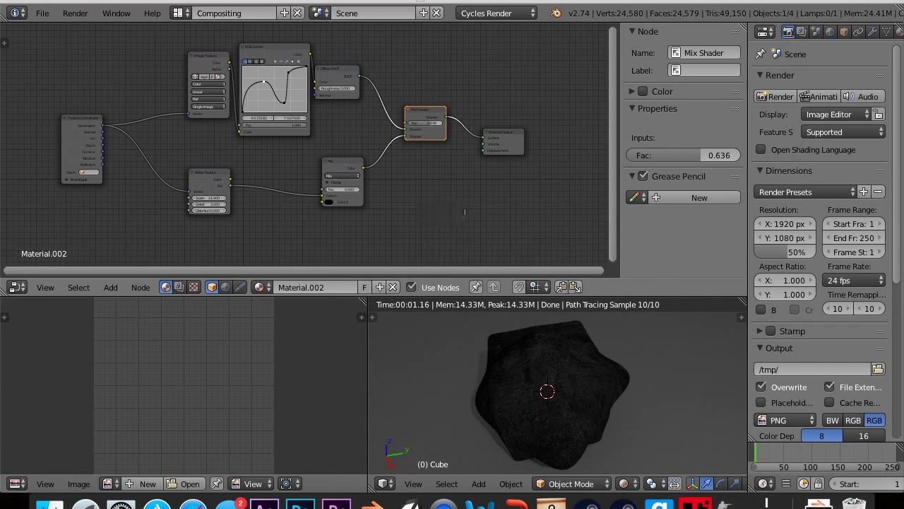
Inspect the blended material on the rendered cube from another side
mouse_move(523, 362)
middle_down()
mouse_move(521, 329)
mouse_move(569, 322)
middle_up()
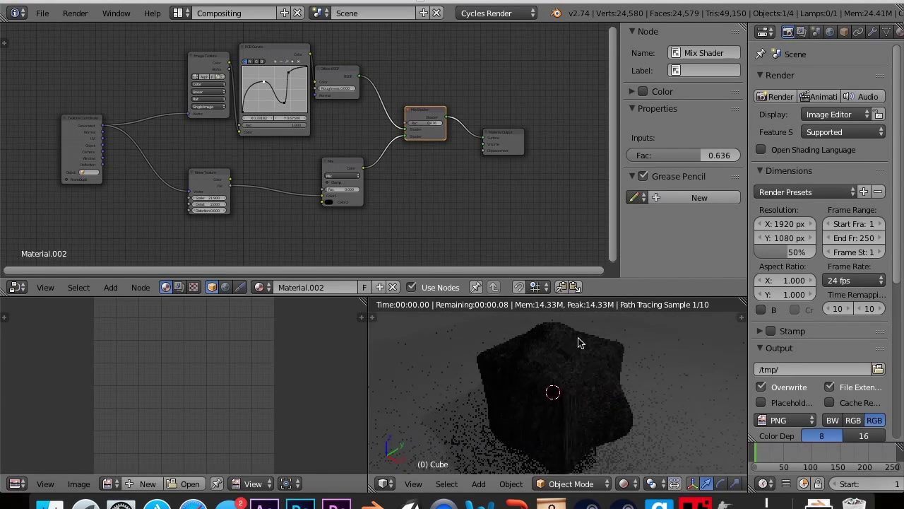